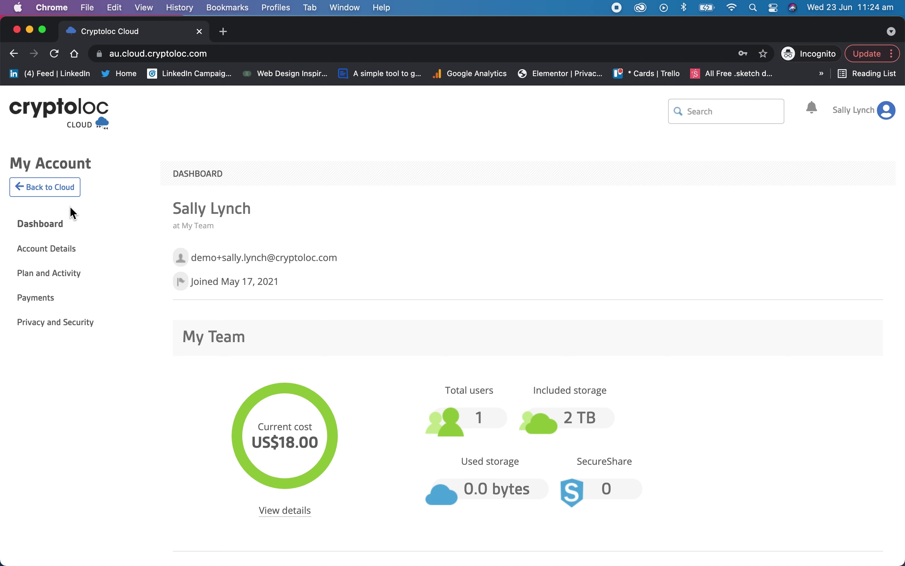
# - Leave the account pages and show the Finance Group's empty top-level file area
pyautogui.click(69, 192)
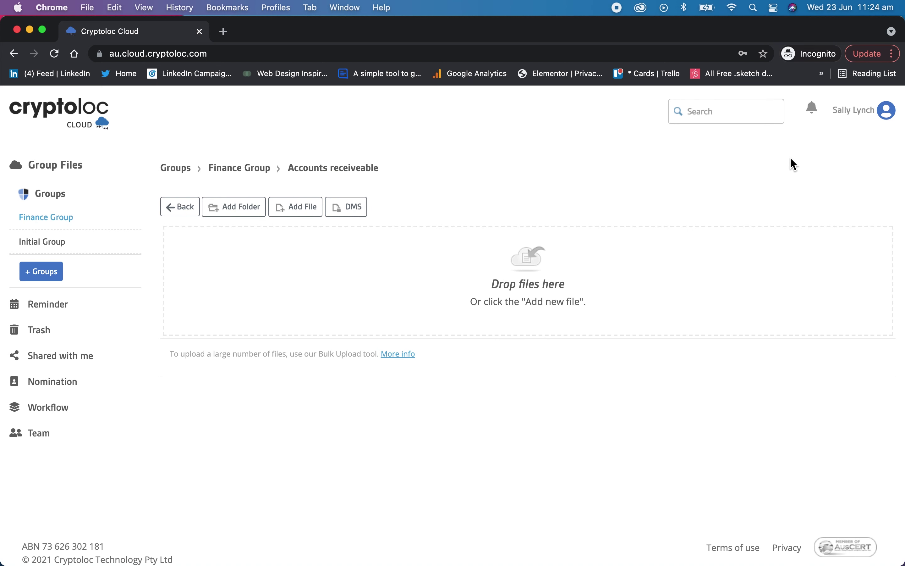
pyautogui.click(885, 118)
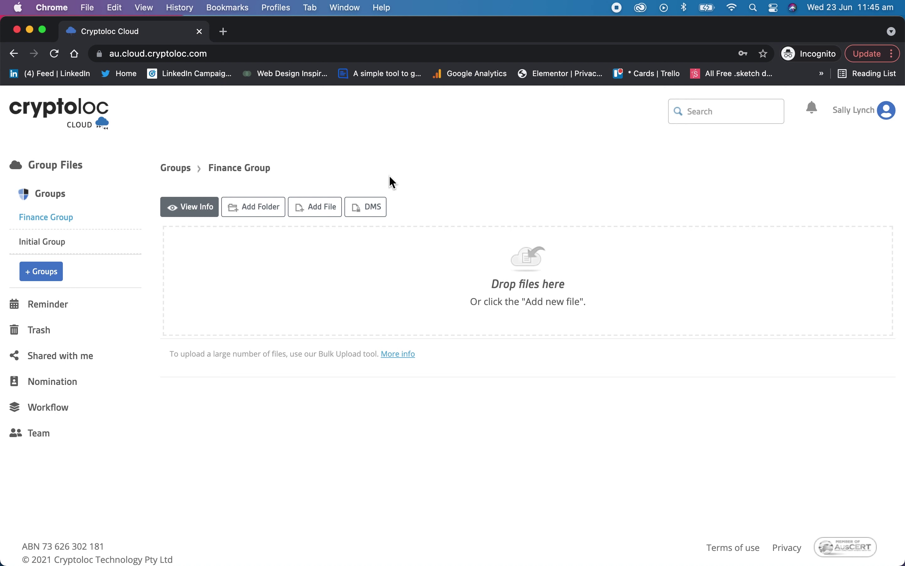
# - Add a folder named 'Accounts receivable' to Finance Group and open its empty contents
pyautogui.click(253, 208)
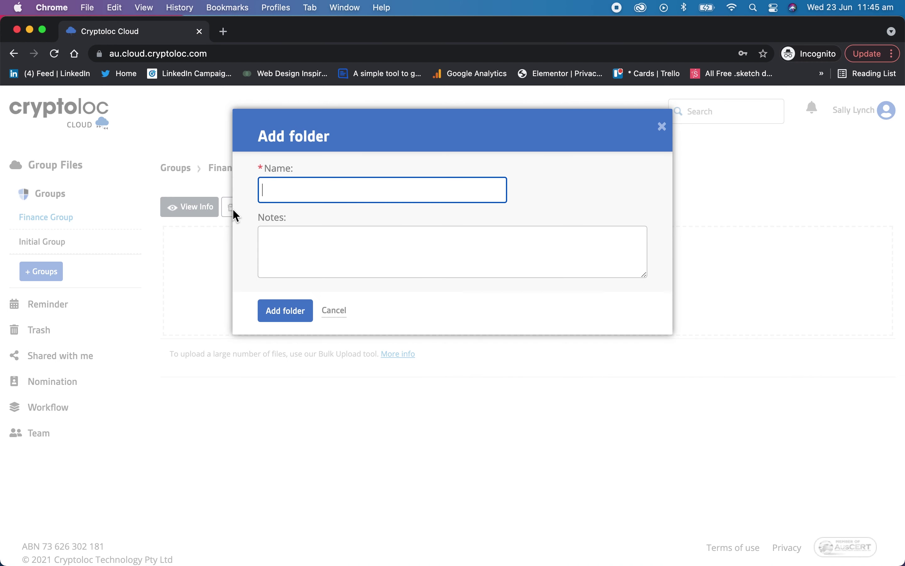
pyautogui.write('Accounts receivable')
pyautogui.click(270, 311)
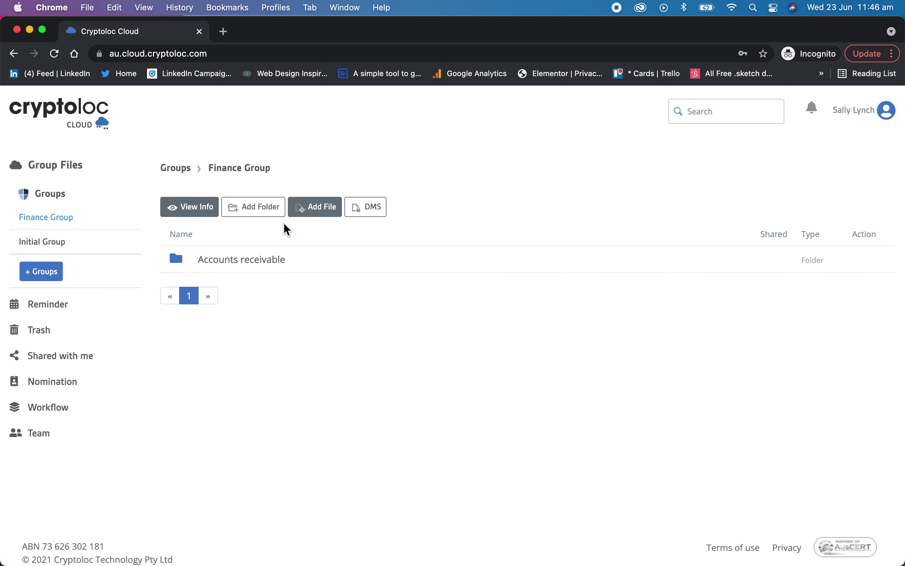
pyautogui.click(242, 262)
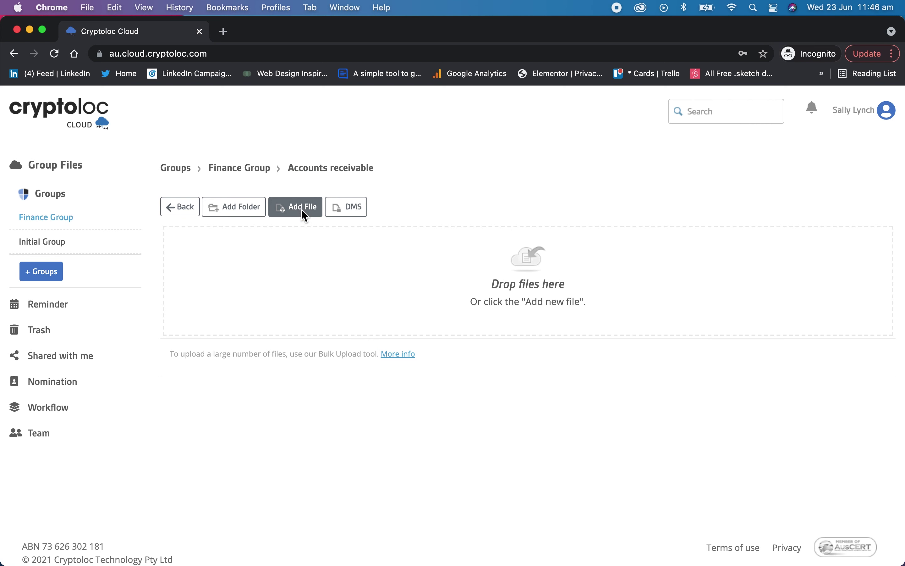
# - Unlock the private key with its password to begin adding files
pyautogui.click(305, 215)
pyautogui.press('super+v')
pyautogui.click(322, 302)
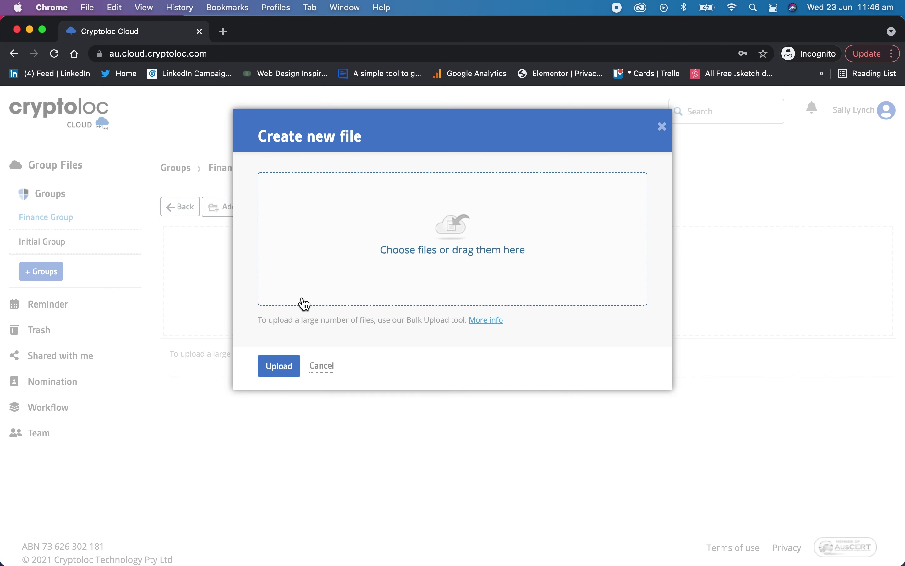
# - Upload 1. AR Jan.pdf, 3. AR Mar.pdf and 4. AR Apr.pdf into Accounts receivable
pyautogui.click(300, 304)
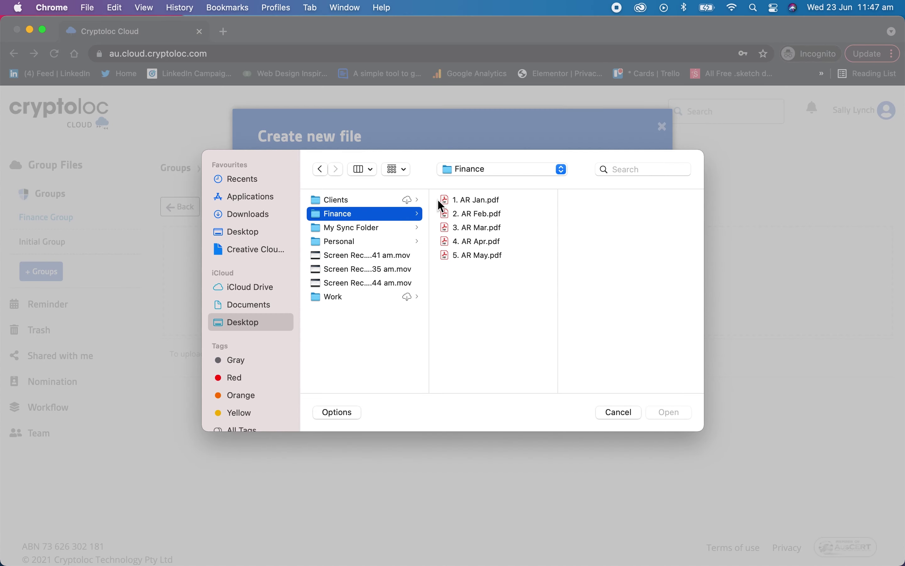
pyautogui.click(461, 199)
pyautogui.keyDown('super'); pyautogui.click(471, 229); pyautogui.keyUp('super')
pyautogui.keyDown('super'); pyautogui.click(473, 242); pyautogui.keyUp('super')
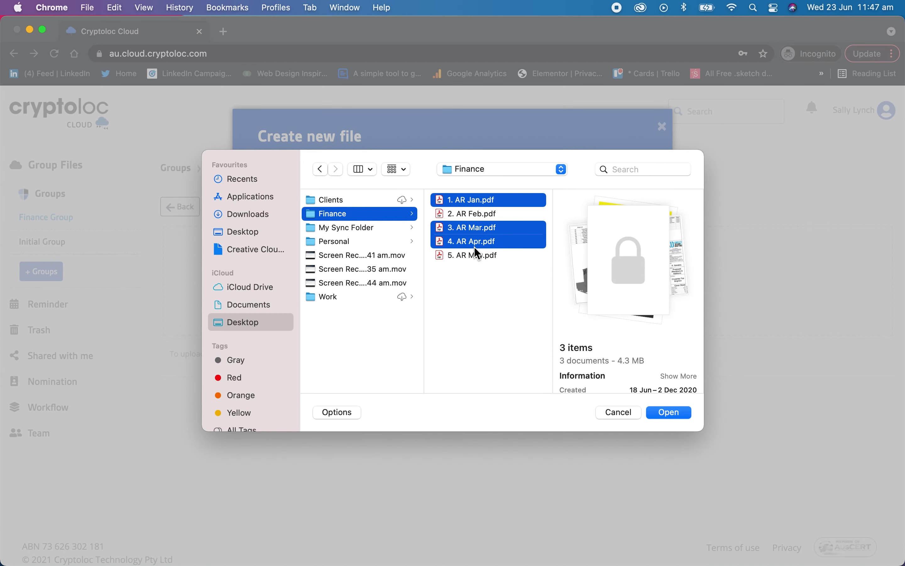
pyautogui.click(667, 416)
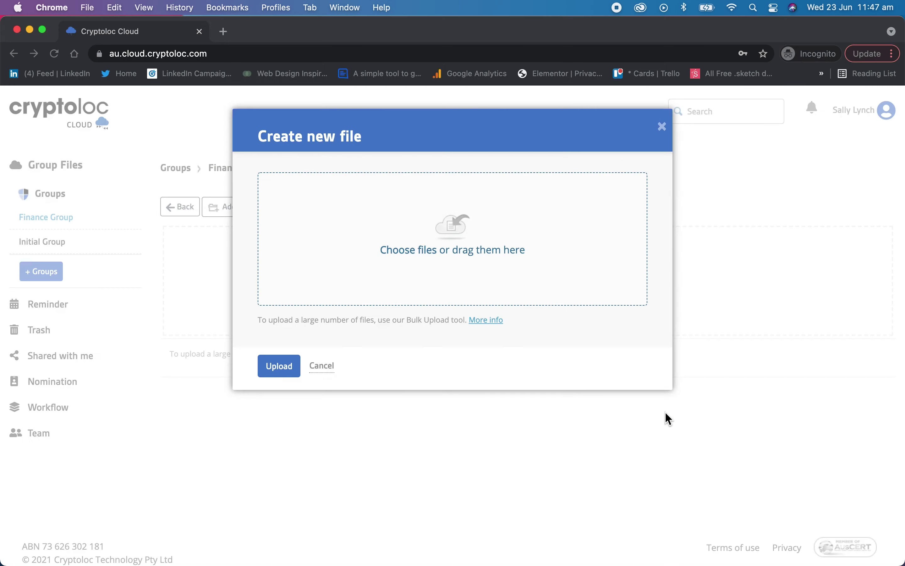
pyautogui.click(280, 356)
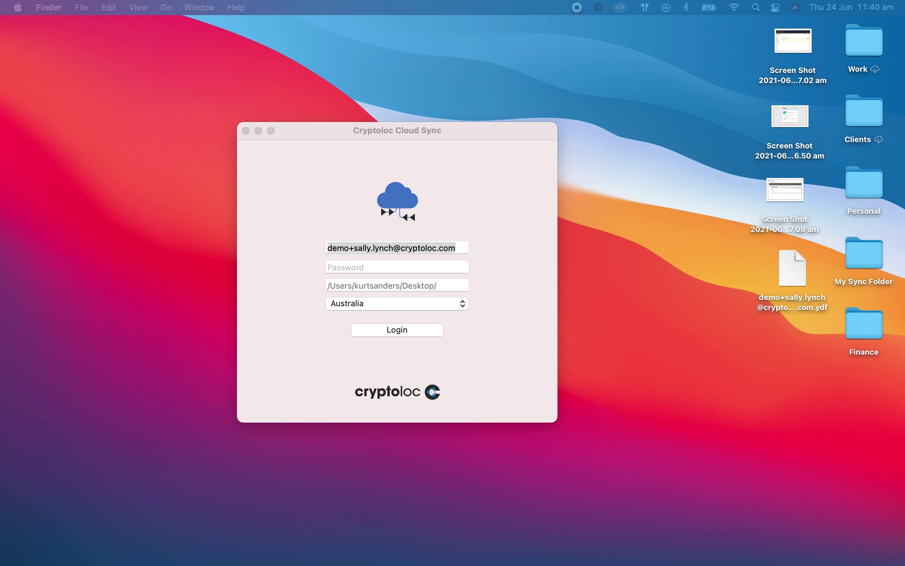
# - Log in to Cryptoloc Cloud Sync and browse the local Finance Group sync folder
pyautogui.click(516, 201)
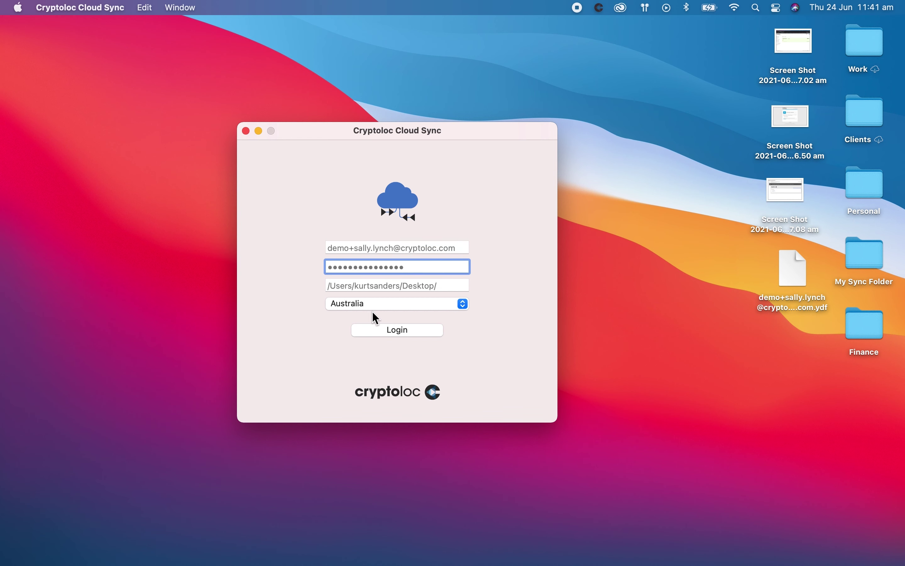
pyautogui.click(384, 334)
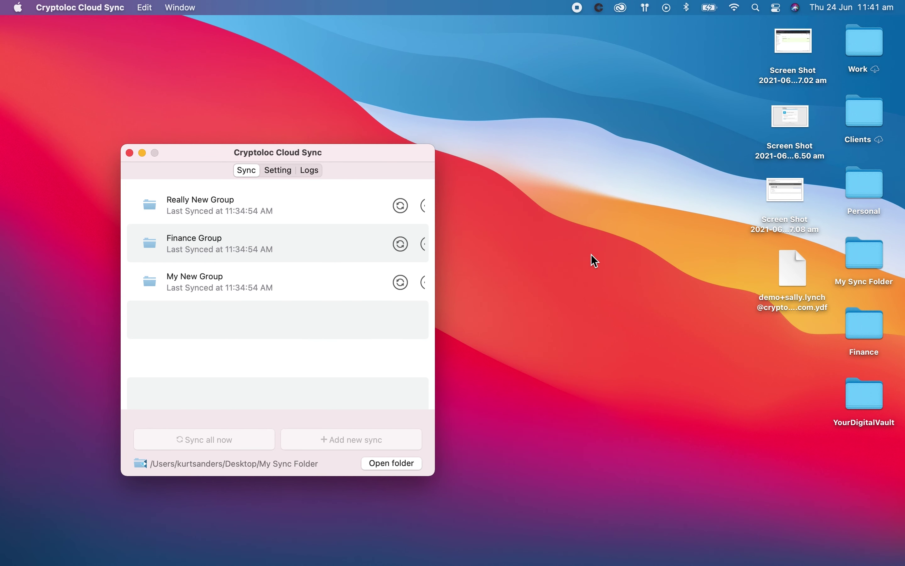
pyautogui.doubleClick(847, 251)
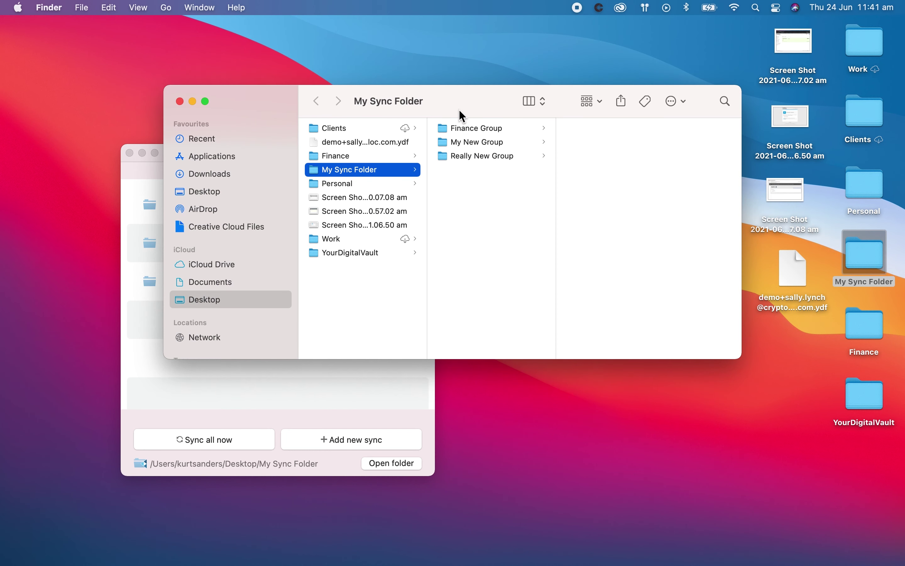
pyautogui.click(447, 130)
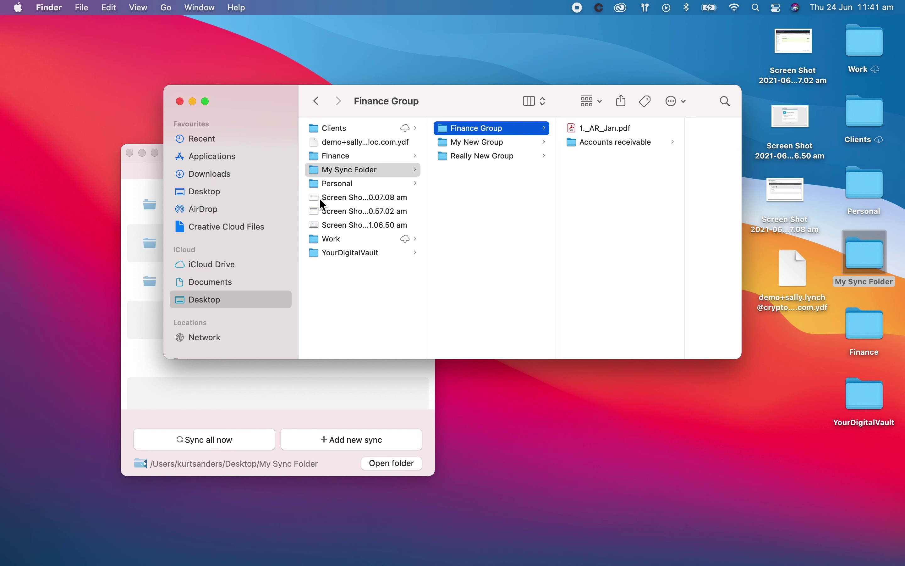
# - Copy a Desktop screenshot into the Finance Group sync folder and close the file browser
pyautogui.click(314, 225)
pyautogui.press('super+c')
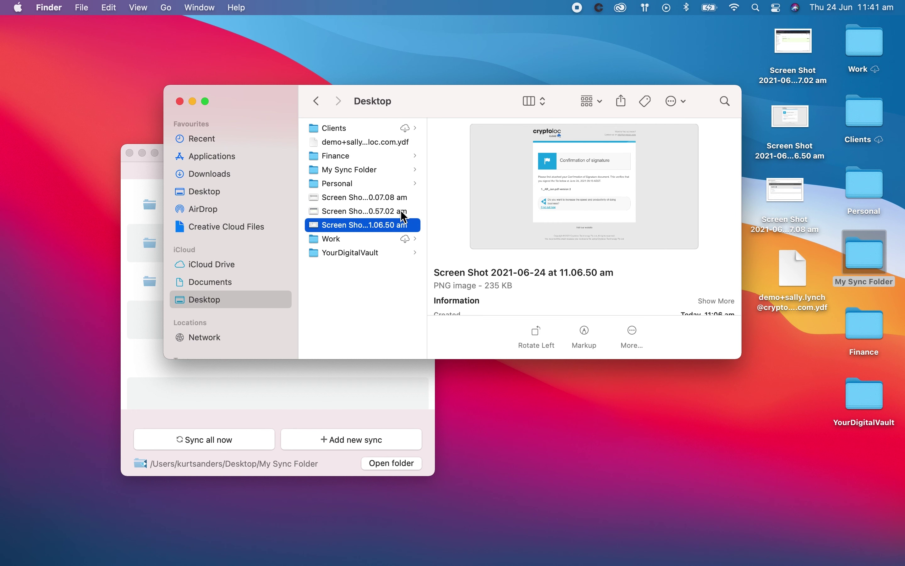
pyautogui.click(341, 169)
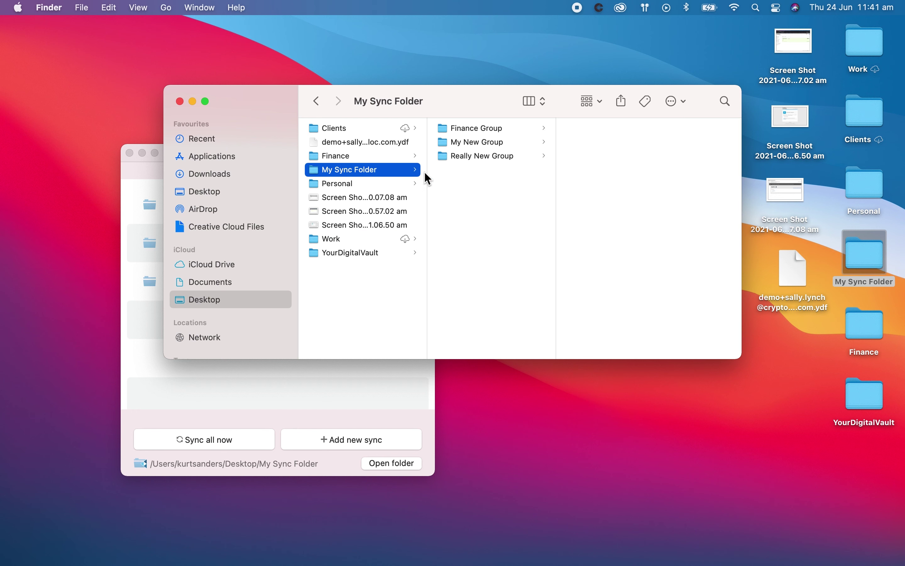
pyautogui.click(474, 131)
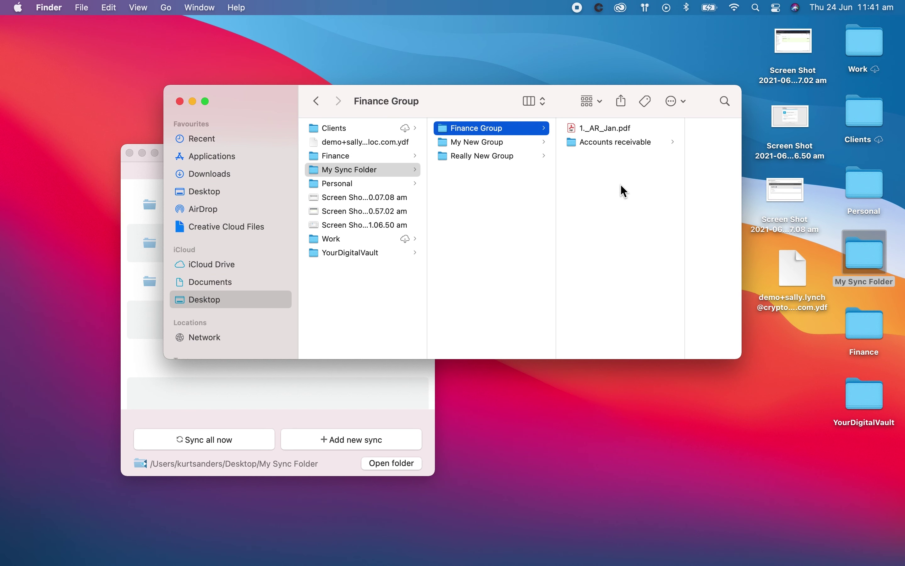
pyautogui.press('super+v')
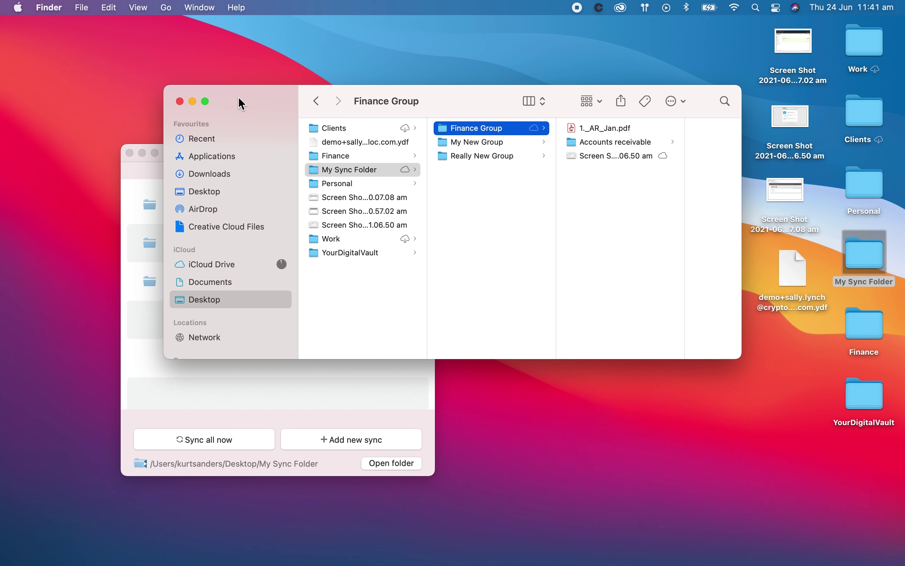
pyautogui.click(180, 101)
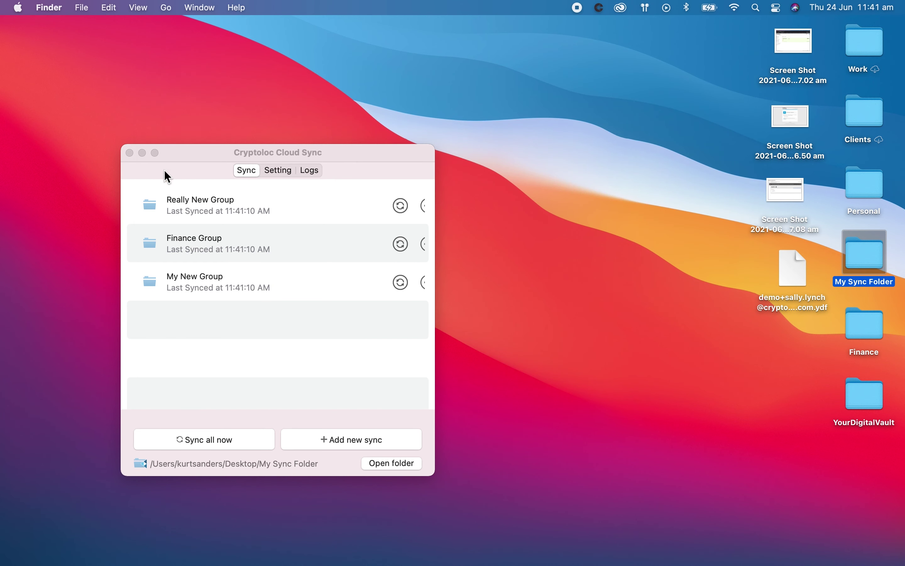
# - Sync the Finance Group and keep the automatic sync interval at 60 Minutes
pyautogui.click(401, 243)
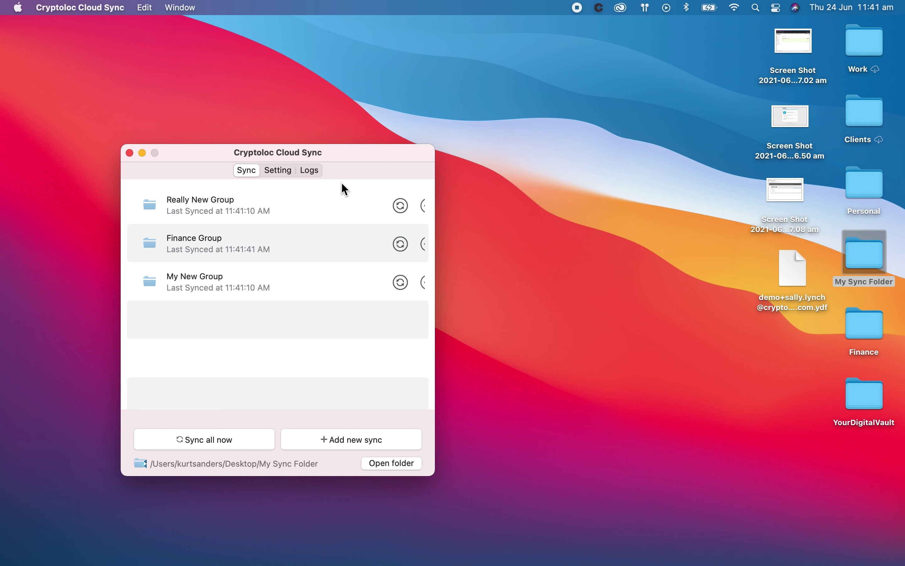
pyautogui.click(279, 172)
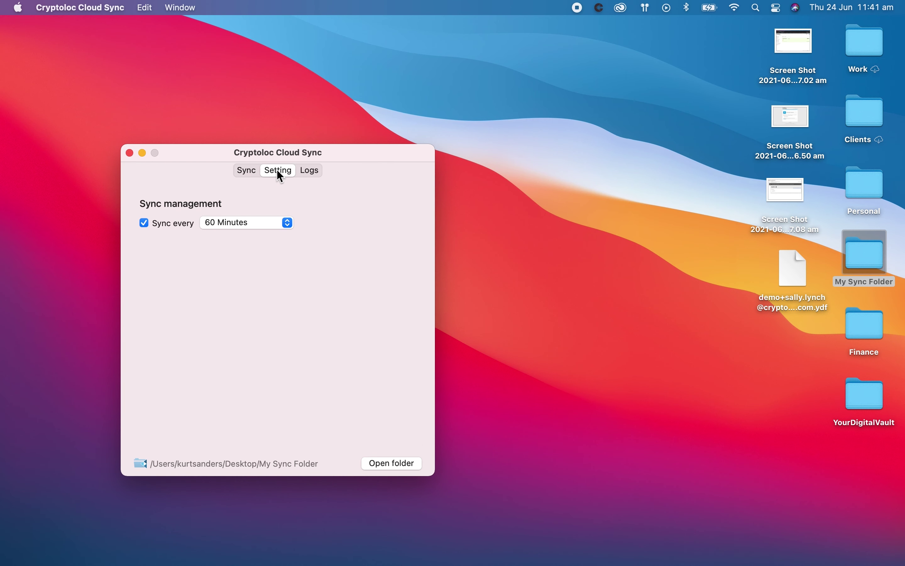
pyautogui.click(287, 223)
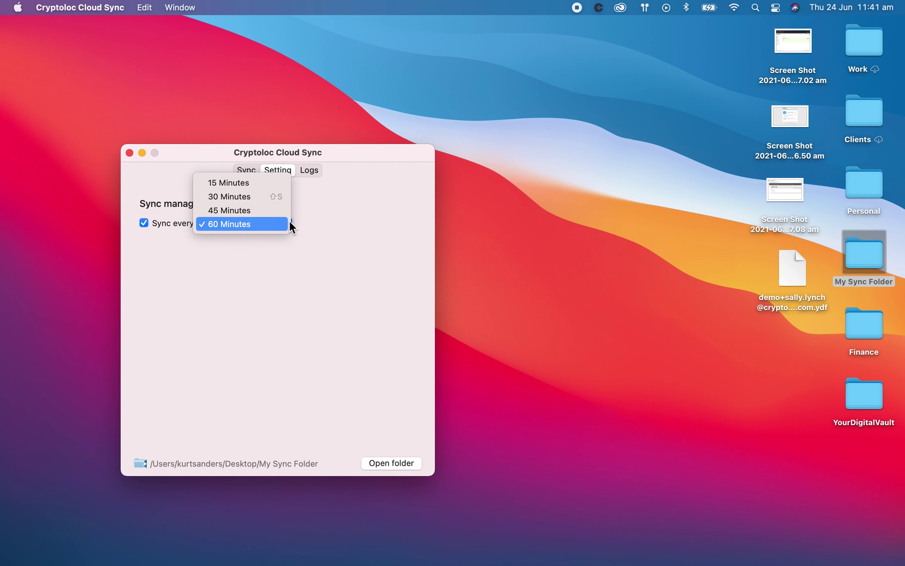
pyautogui.click(286, 223)
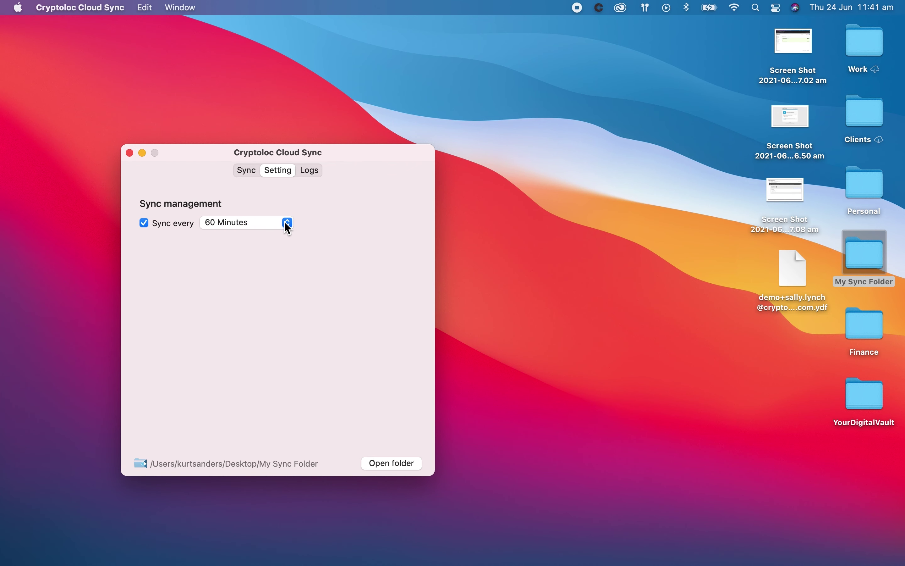
# - Review the sync history in Logs, then return to the synced groups list
pyautogui.click(246, 171)
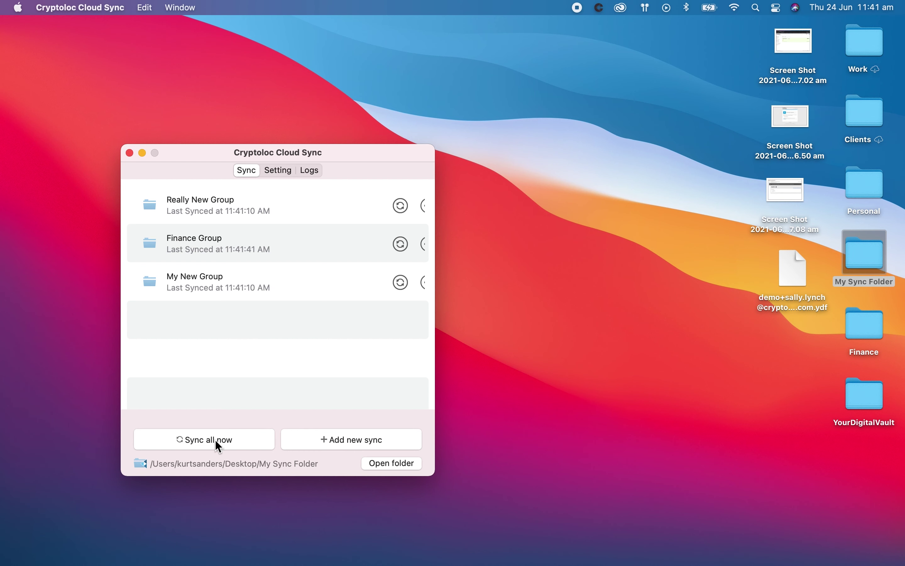
pyautogui.click(311, 173)
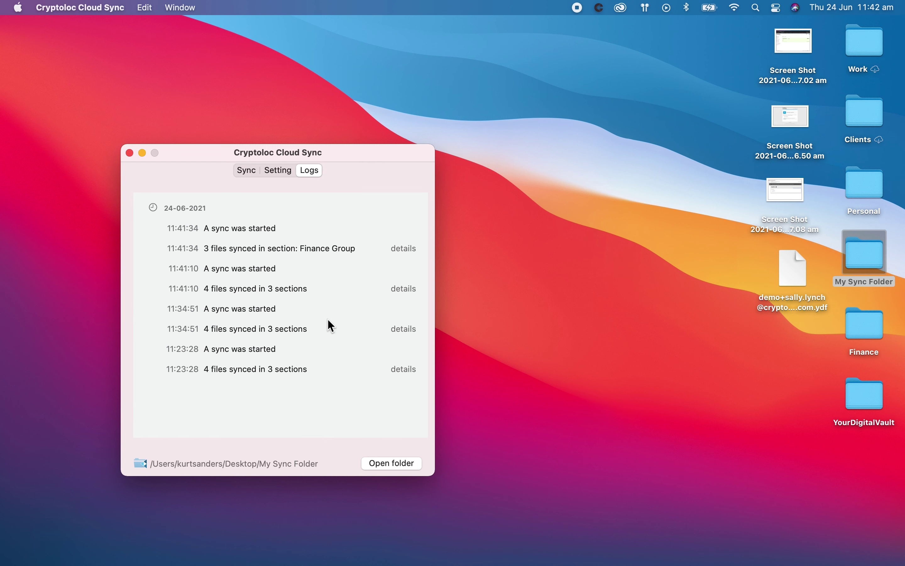
pyautogui.click(247, 172)
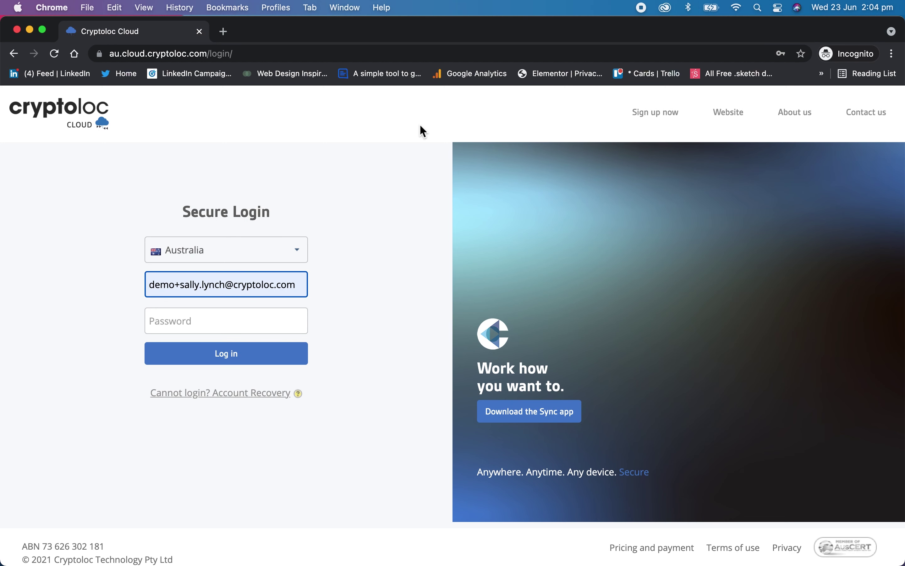
# - Log in to the Cryptoloc Cloud web account with the account password
pyautogui.press('Tab')
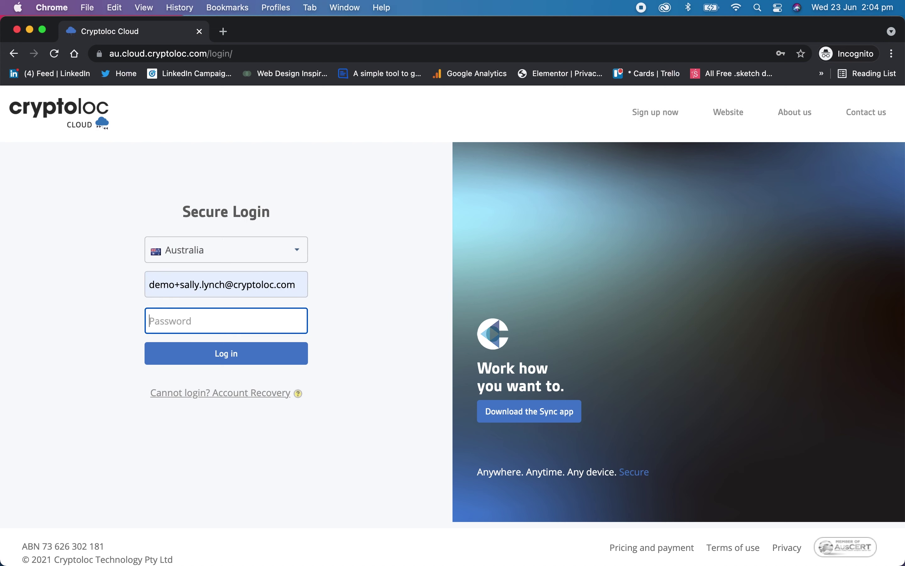
pyautogui.write('password12')
pyautogui.press('Return')
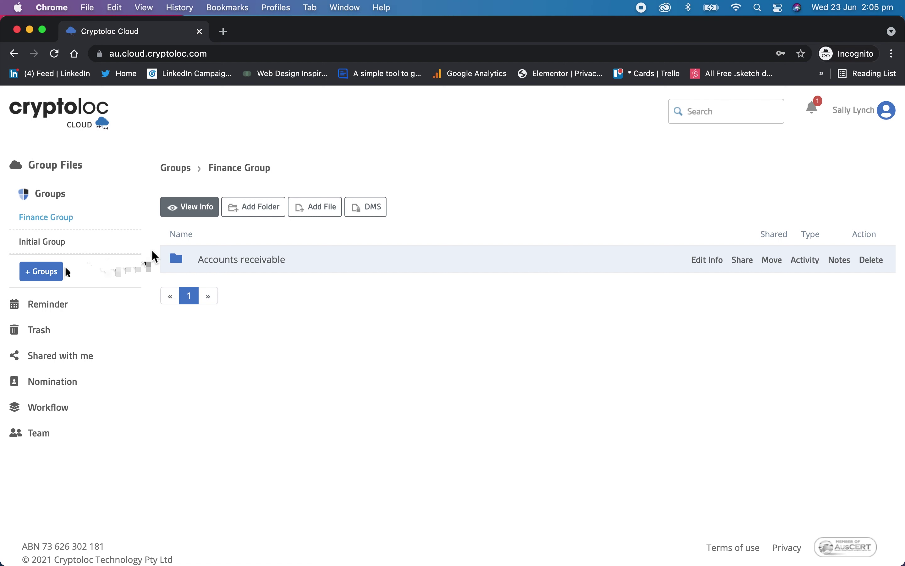
# - Send member invitations to two new users' e-mail addresses, then close the add-user form
pyautogui.click(48, 277)
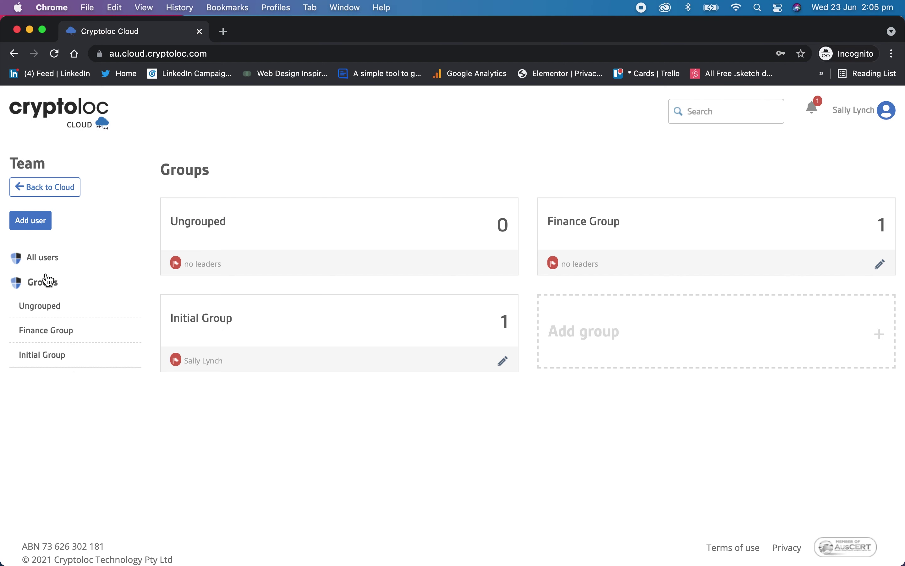
pyautogui.click(39, 223)
pyautogui.press('super+v')
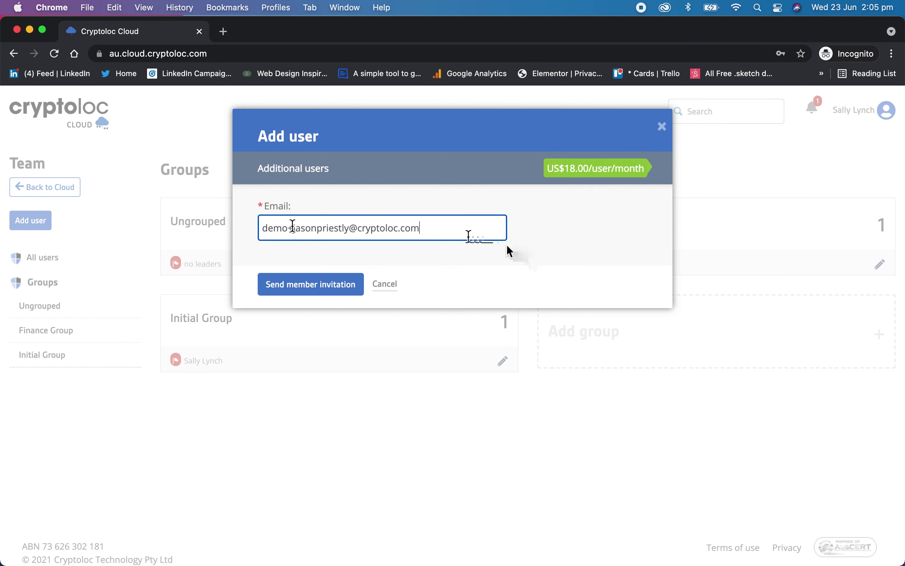
pyautogui.click(326, 292)
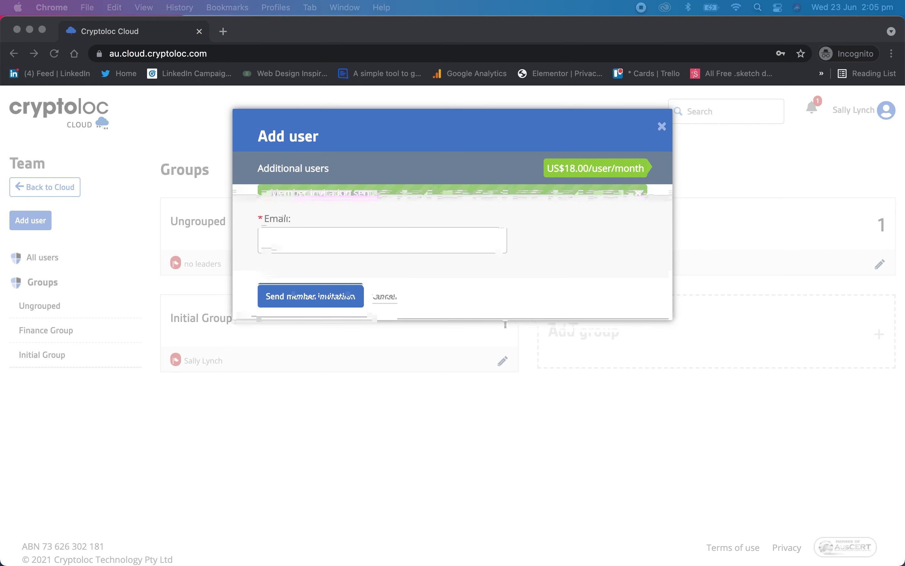
pyautogui.click(377, 253)
pyautogui.press('super+v')
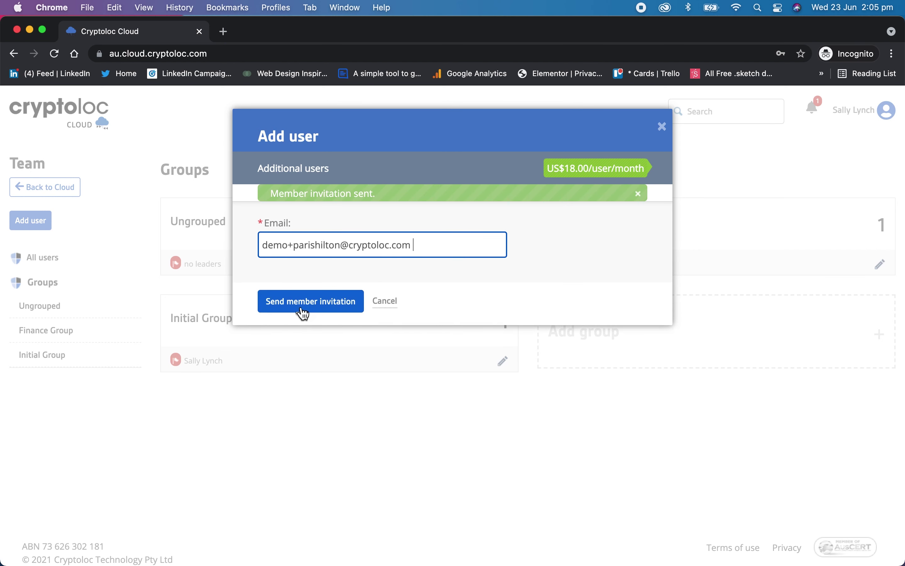
pyautogui.click(303, 310)
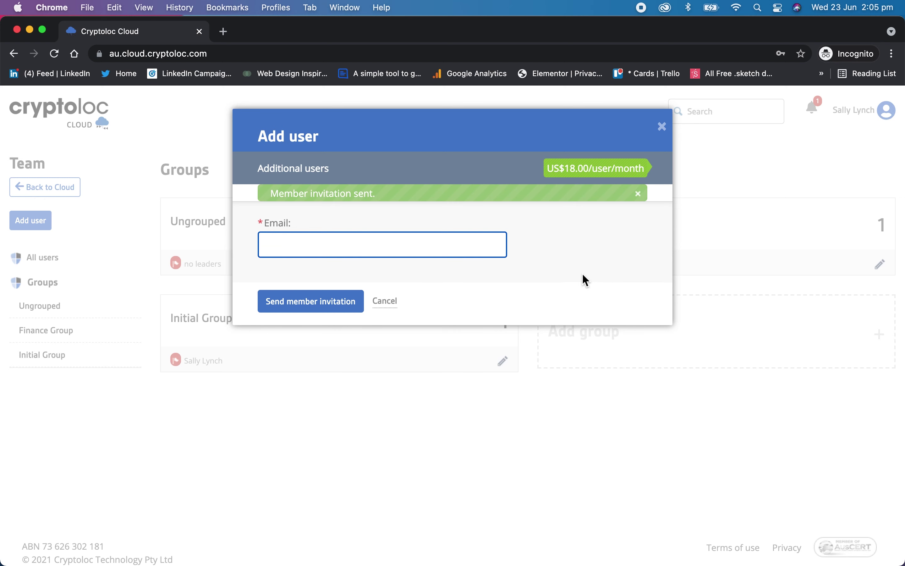
pyautogui.click(663, 129)
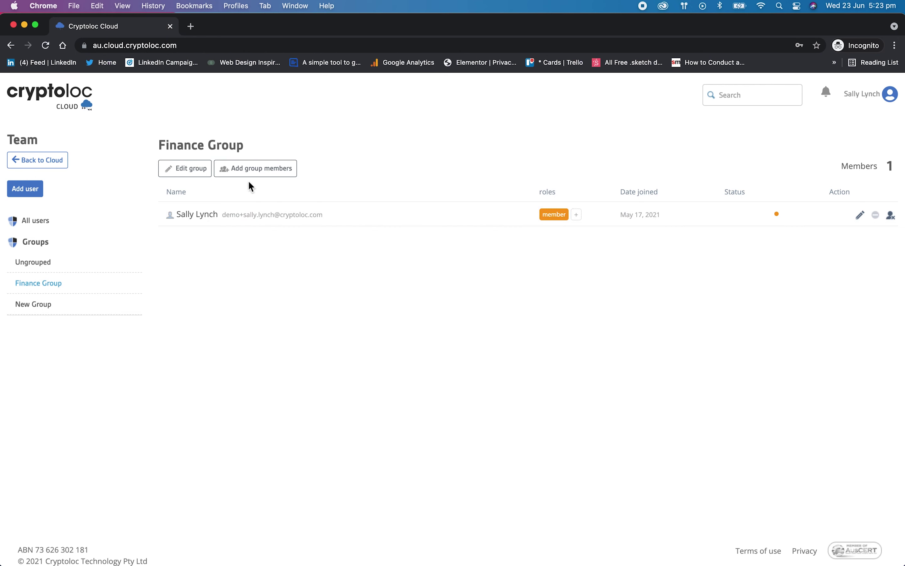
# - Add both invited users as Finance Group members and update the member list
pyautogui.click(261, 175)
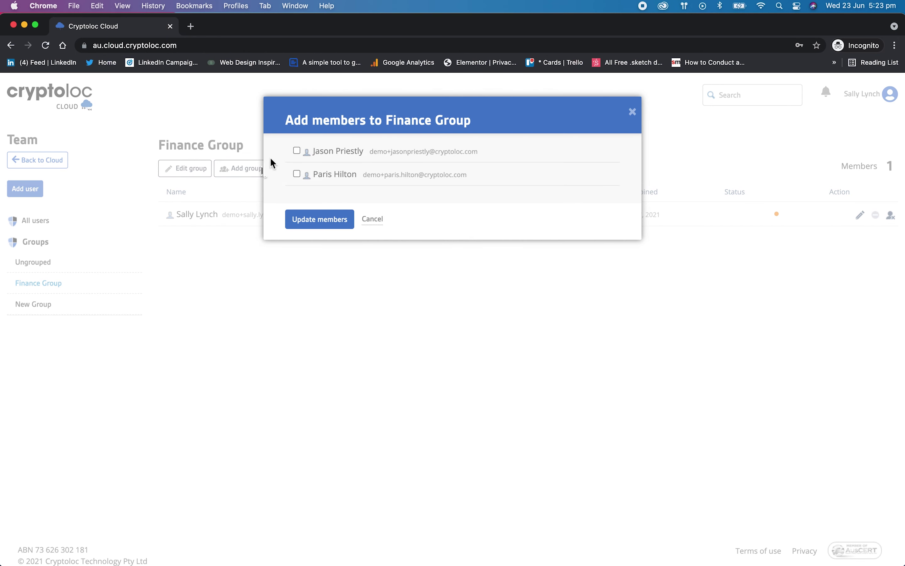
pyautogui.click(297, 150)
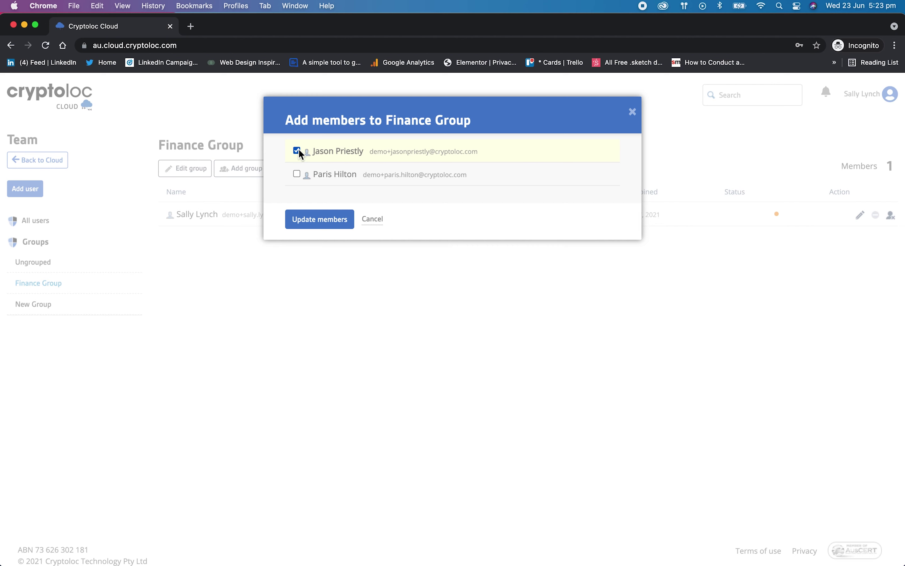
pyautogui.click(298, 175)
pyautogui.click(322, 223)
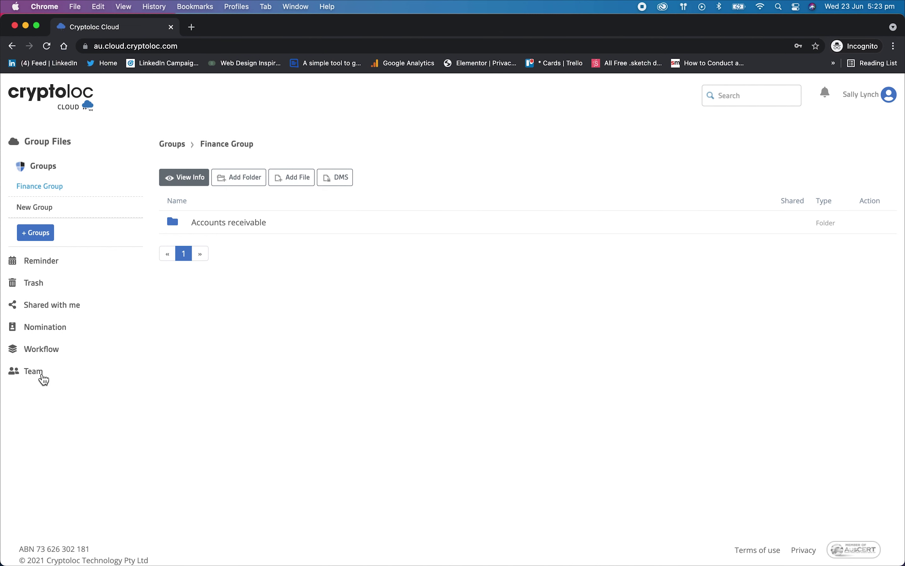
# - Invite two new team members by entering each user's e-mail address in Team > Add user
pyautogui.click(38, 374)
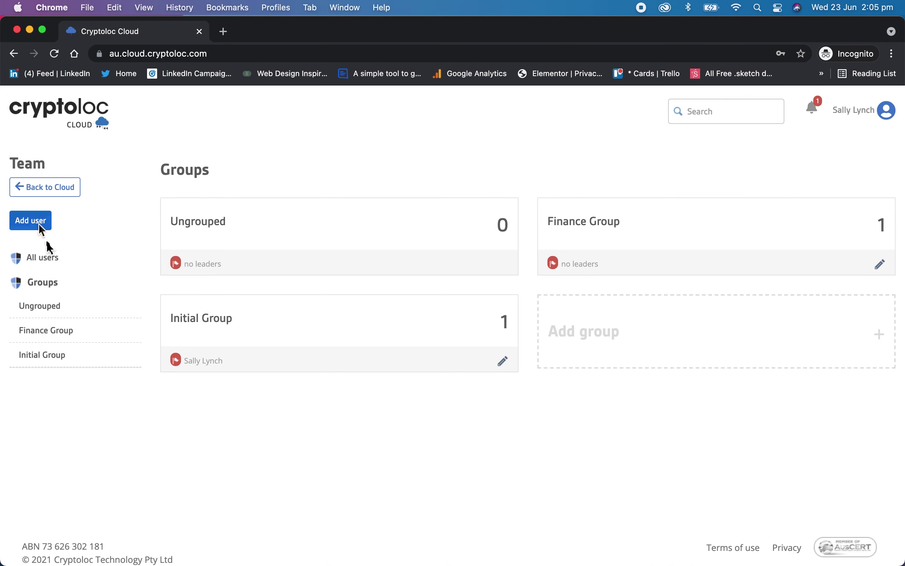
pyautogui.click(39, 224)
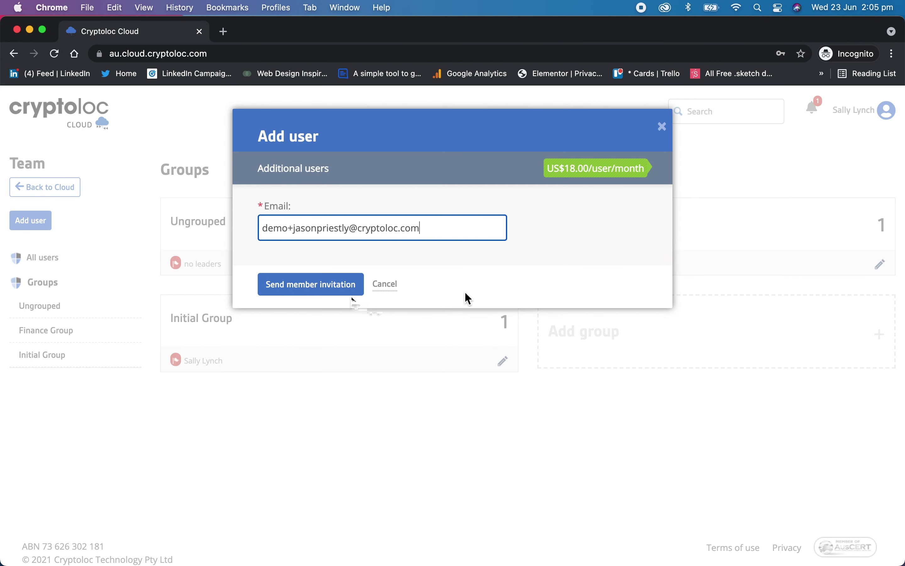
pyautogui.click(337, 290)
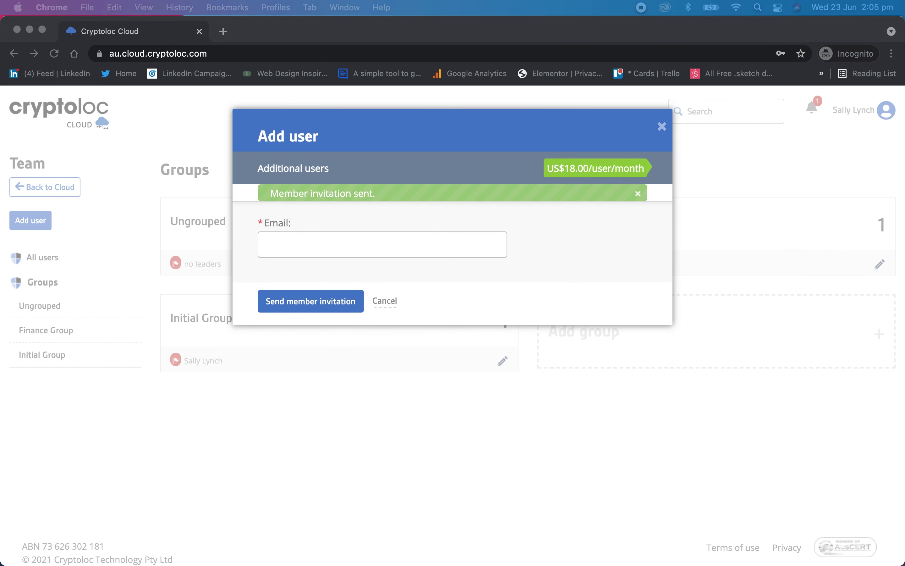
pyautogui.click(374, 249)
pyautogui.press('super+v')
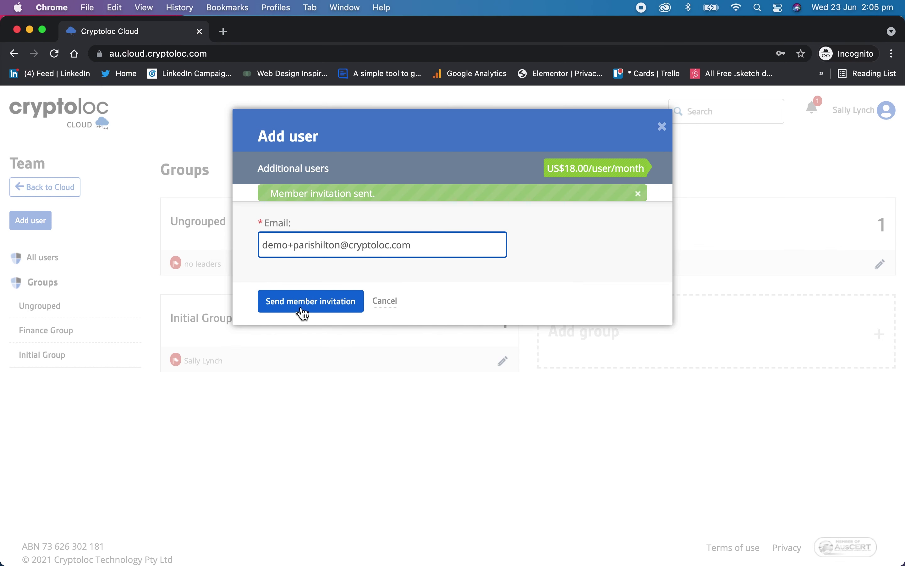
pyautogui.click(304, 314)
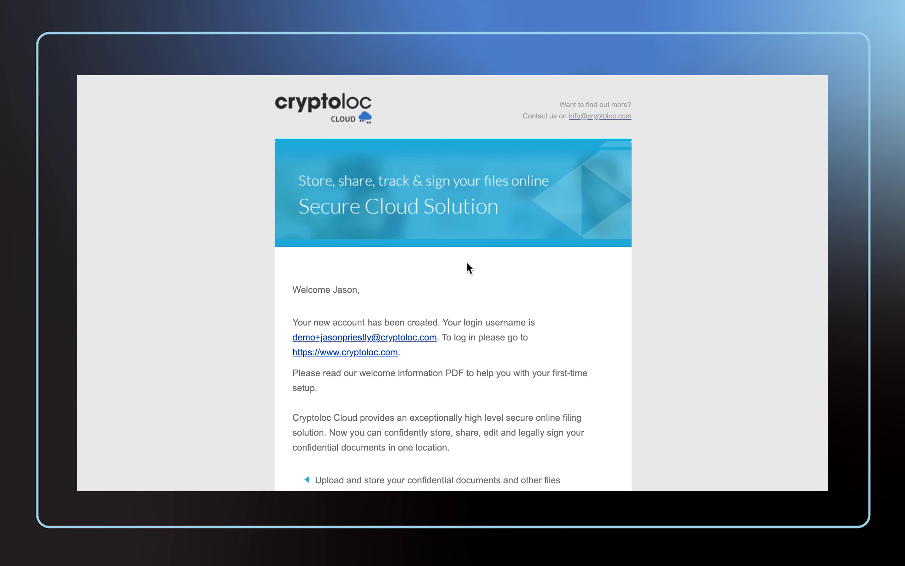
pyautogui.scroll(-5, 467, 264)
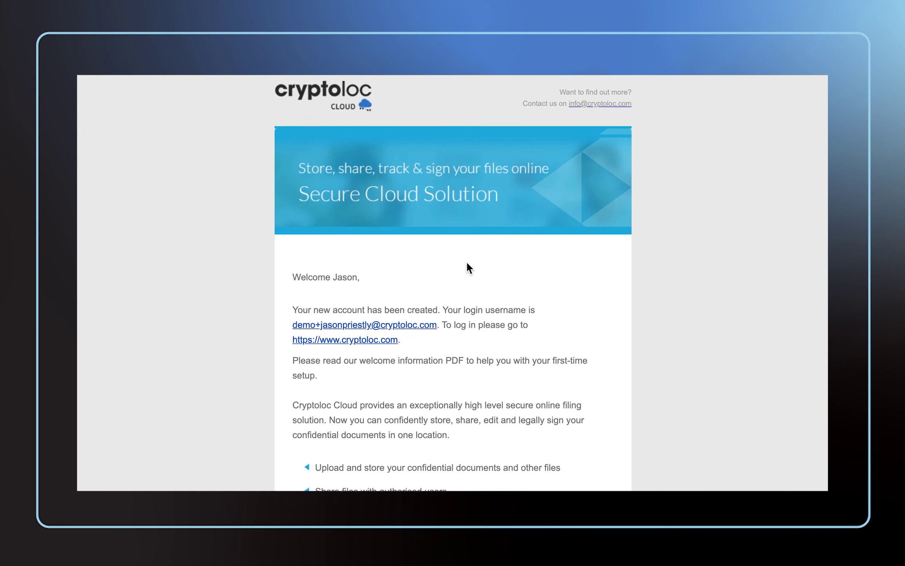
pyautogui.scroll(-10, 467, 262)
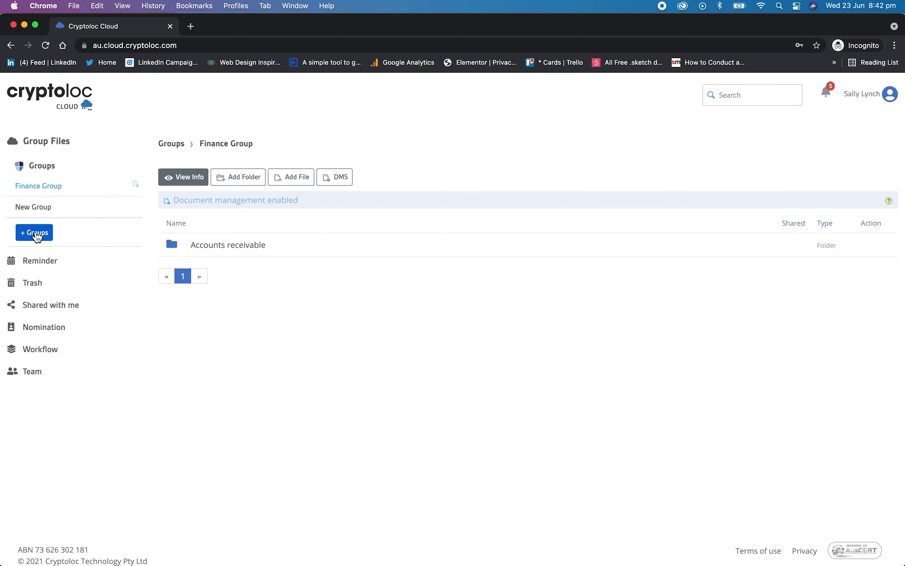
# - Create a new team group named 'My New Group'
pyautogui.click(37, 236)
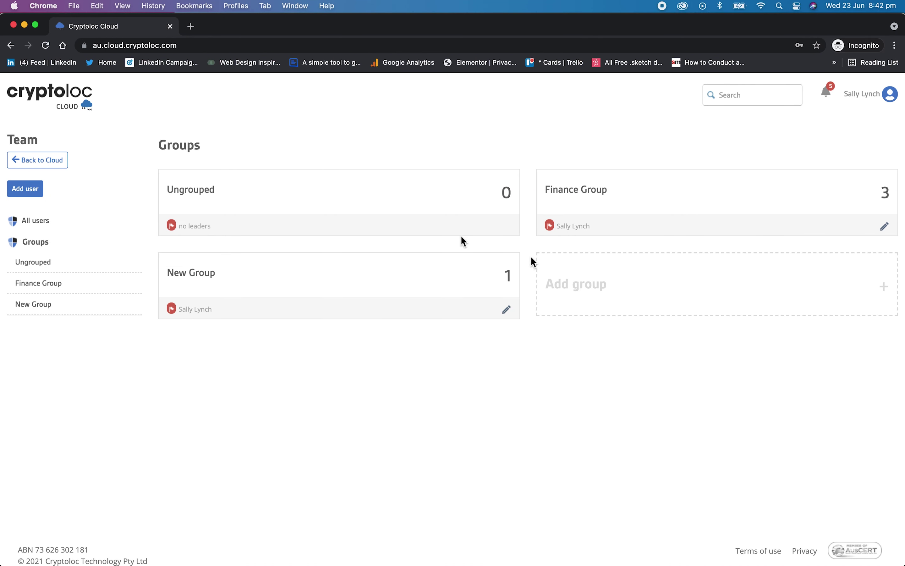
pyautogui.click(594, 286)
pyautogui.click(362, 170)
pyautogui.write('My New Group')
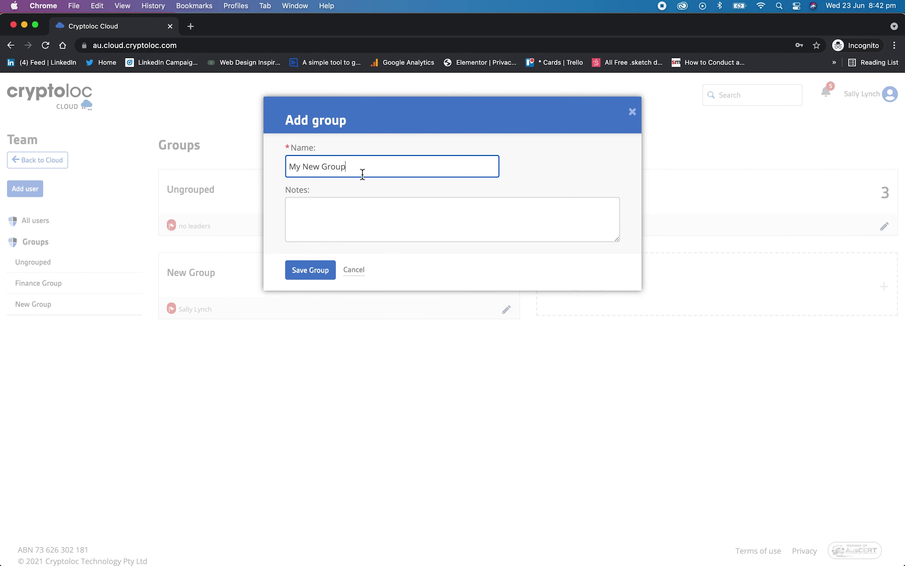
pyautogui.click(312, 275)
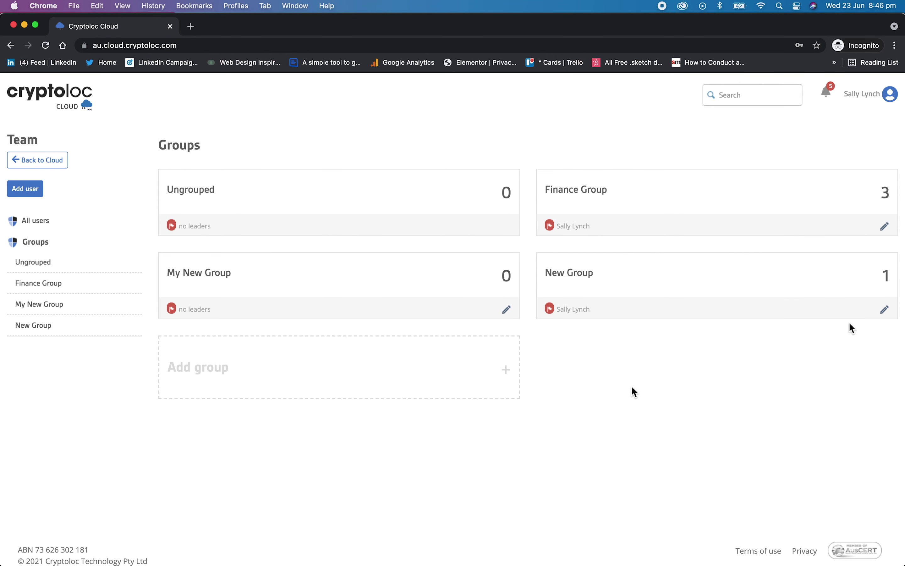
# - Rename the group 'New Group' to 'Really New Group'
pyautogui.click(884, 310)
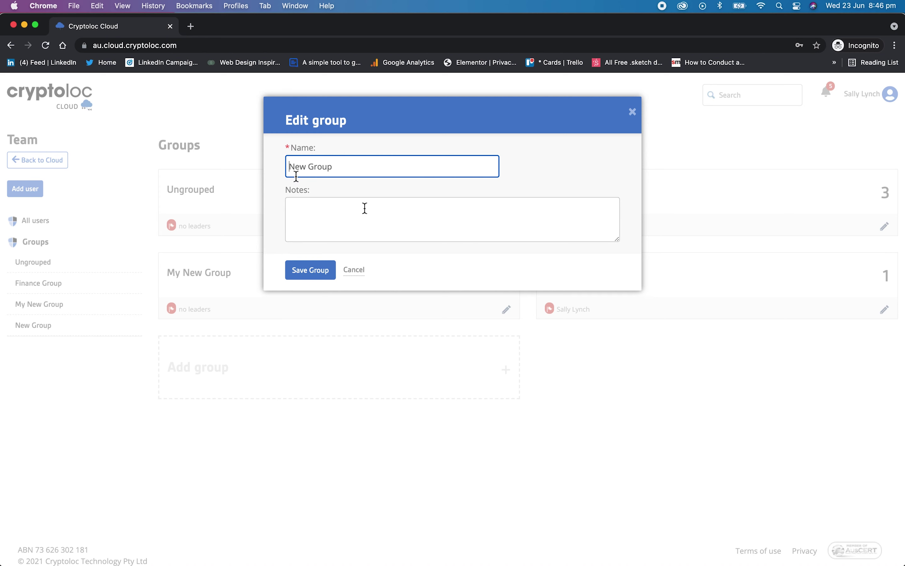
pyautogui.write('Really')
pyautogui.click(308, 271)
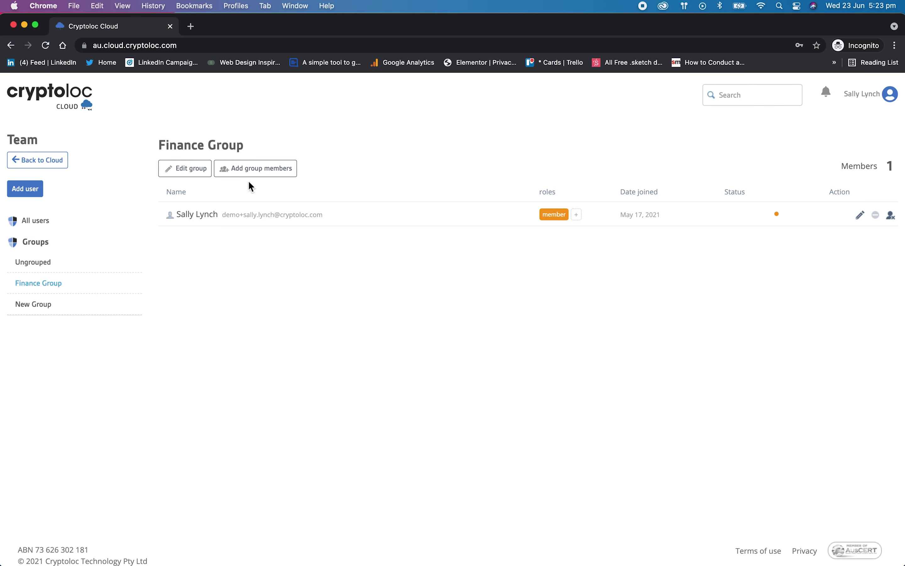
# - Add both invited users as Finance Group members and update the member list
pyautogui.click(261, 174)
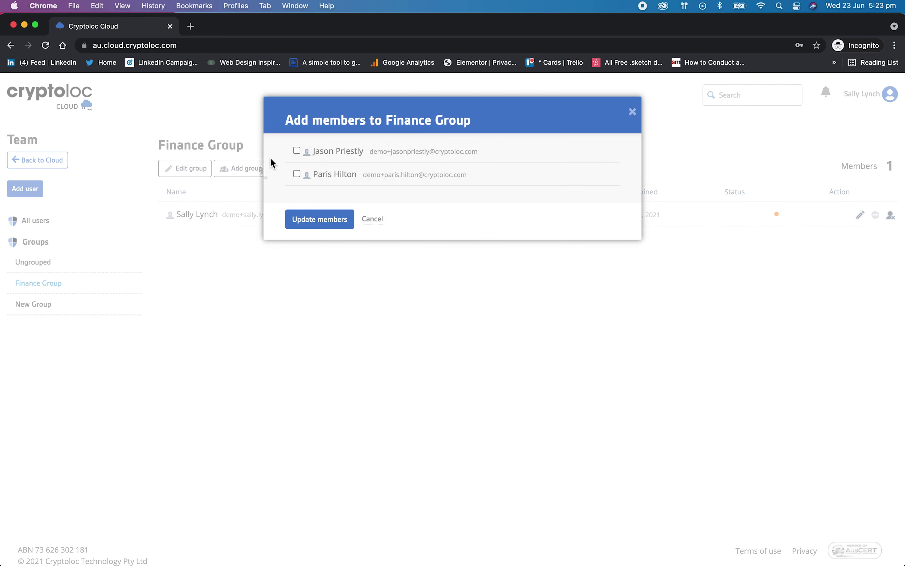
pyautogui.click(297, 151)
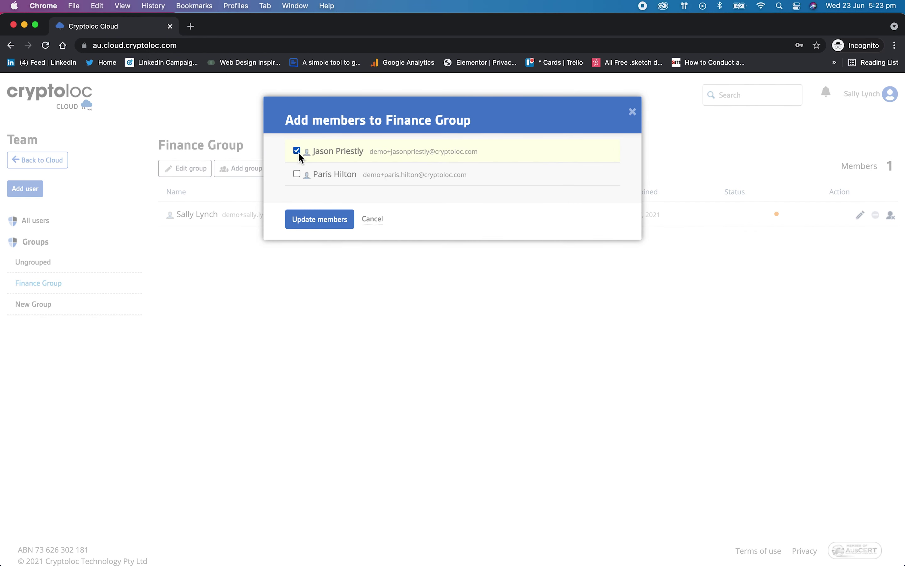
pyautogui.click(301, 174)
pyautogui.click(323, 224)
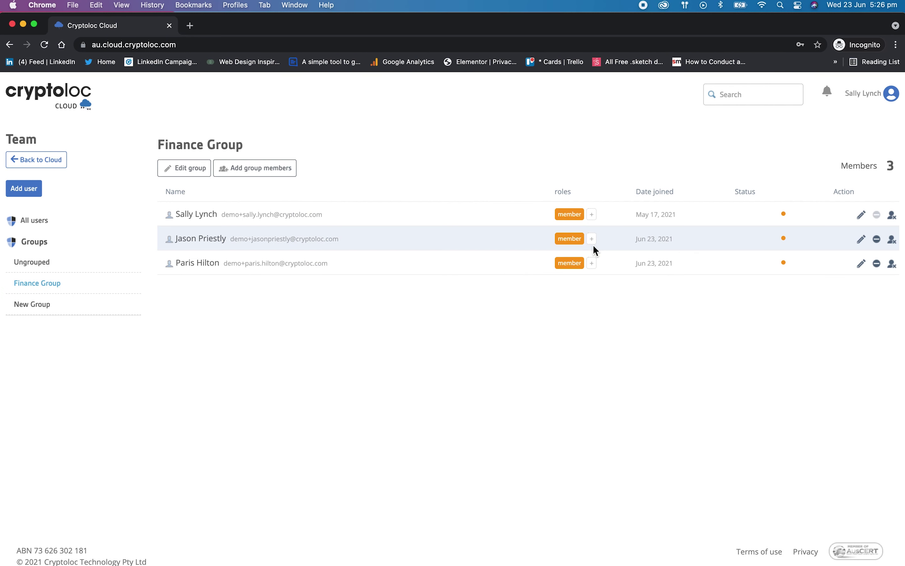
# - Give the second Finance Group member the Editor role
pyautogui.click(592, 240)
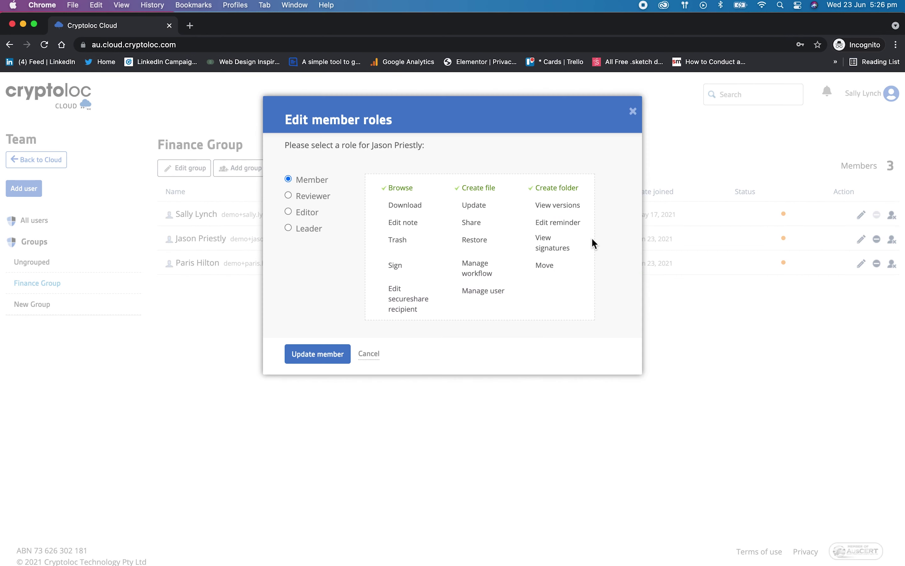
pyautogui.click(316, 198)
pyautogui.click(314, 216)
pyautogui.click(329, 354)
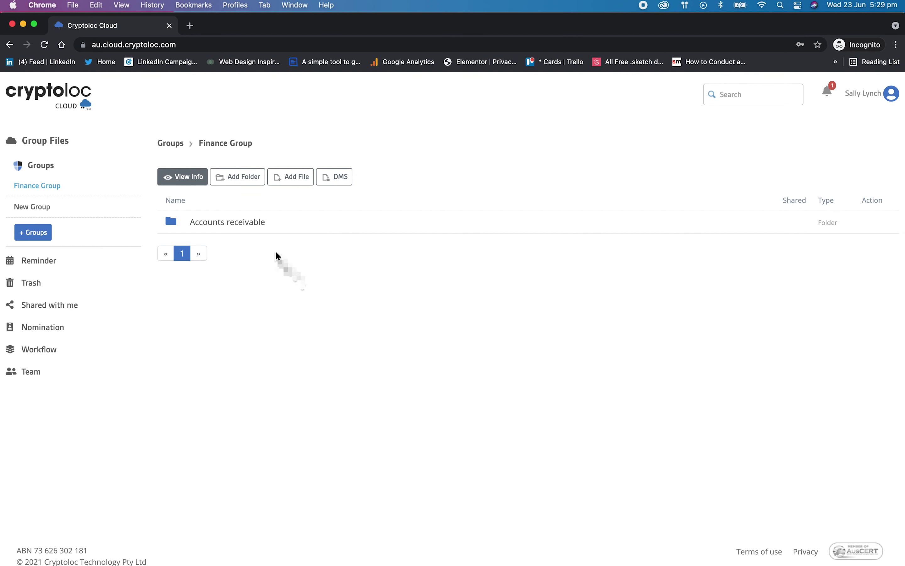
# - In Accounts receivable, check out 4. AR Apr.pdf and 1. AR Jan.pdf, saving copies to the Finance folder
pyautogui.click(250, 221)
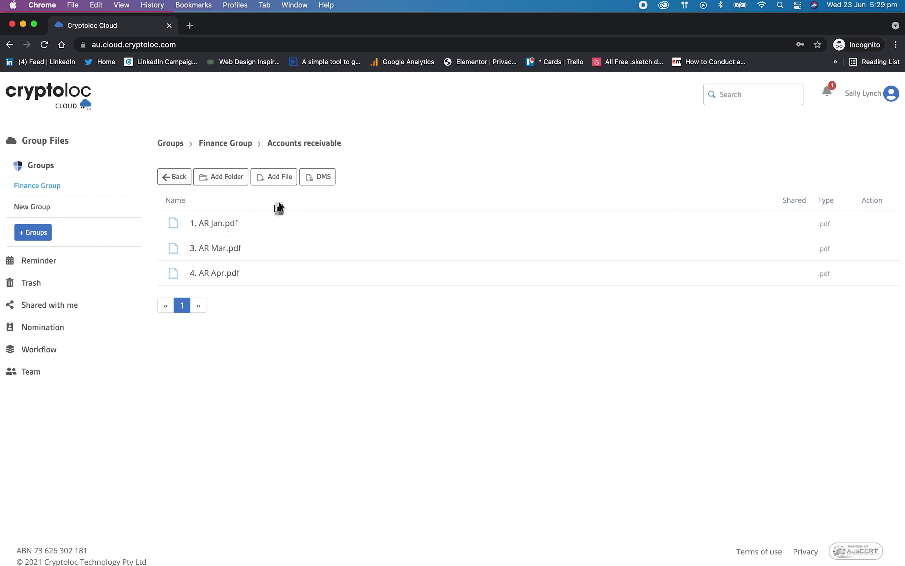
pyautogui.click(324, 177)
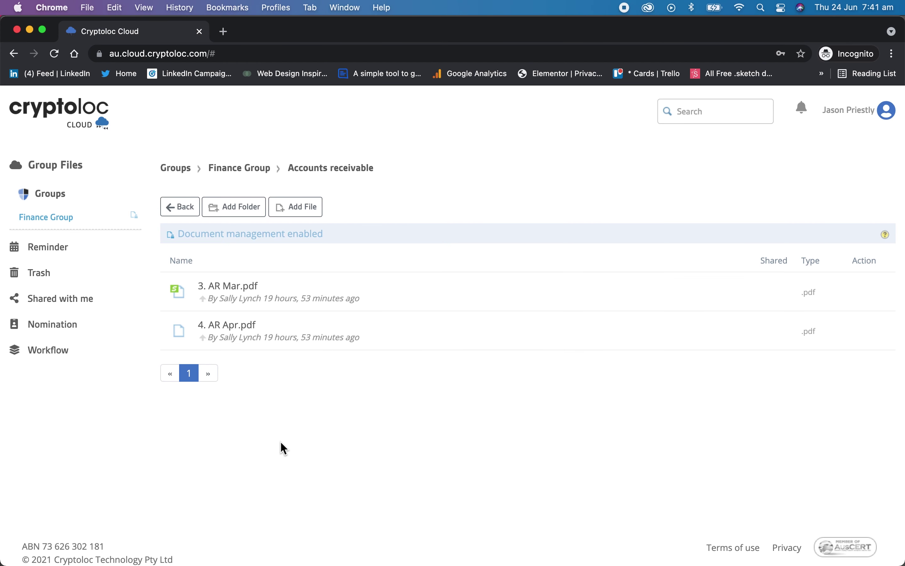
pyautogui.moveTo(453, 344)
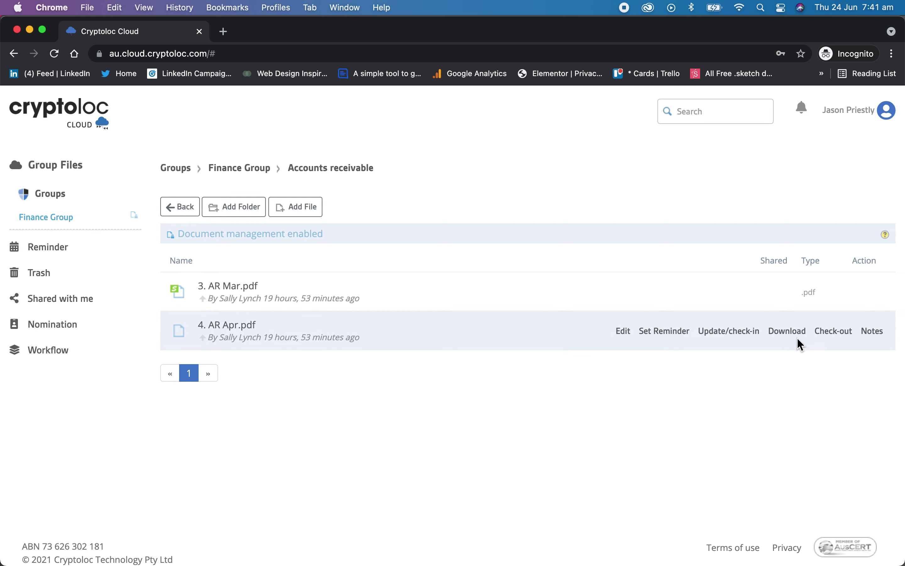
pyautogui.click(829, 332)
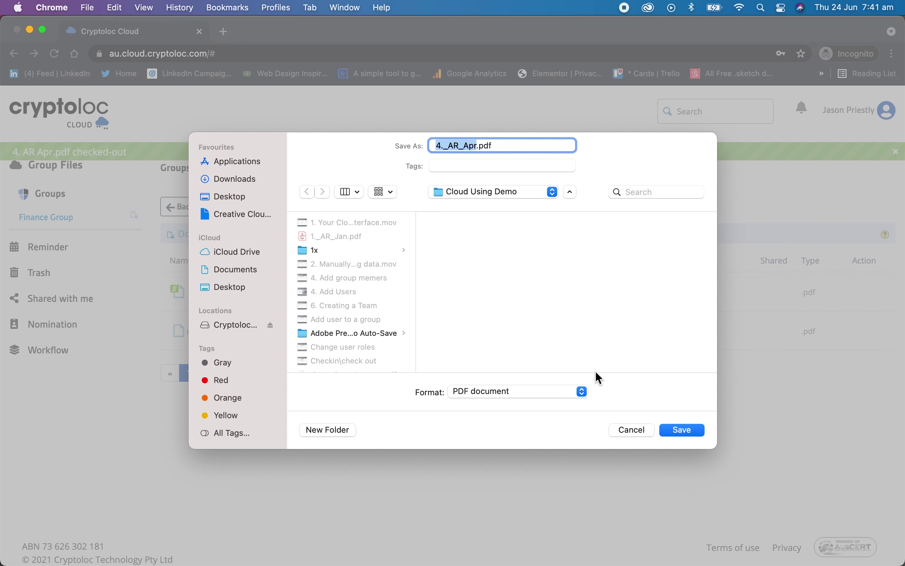
pyautogui.click(228, 196)
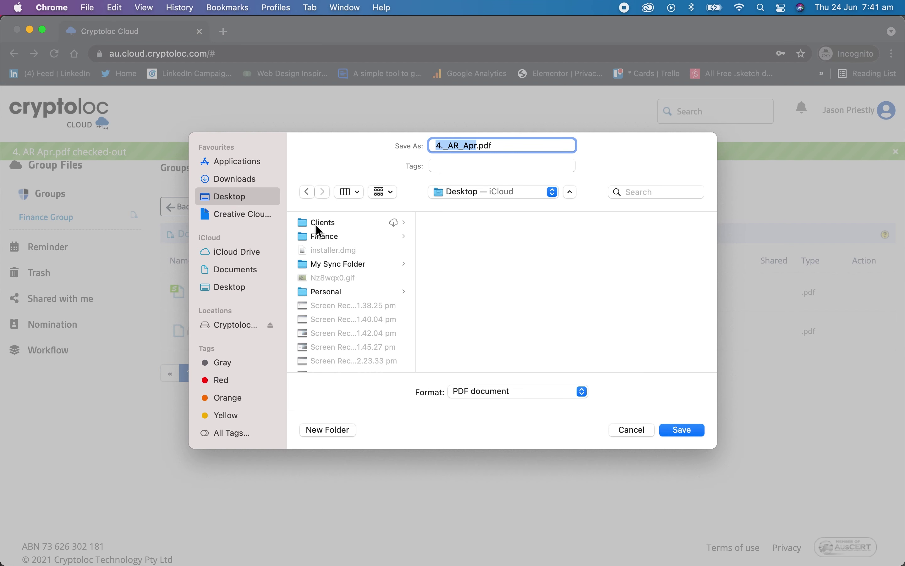
pyautogui.click(329, 236)
pyautogui.click(684, 430)
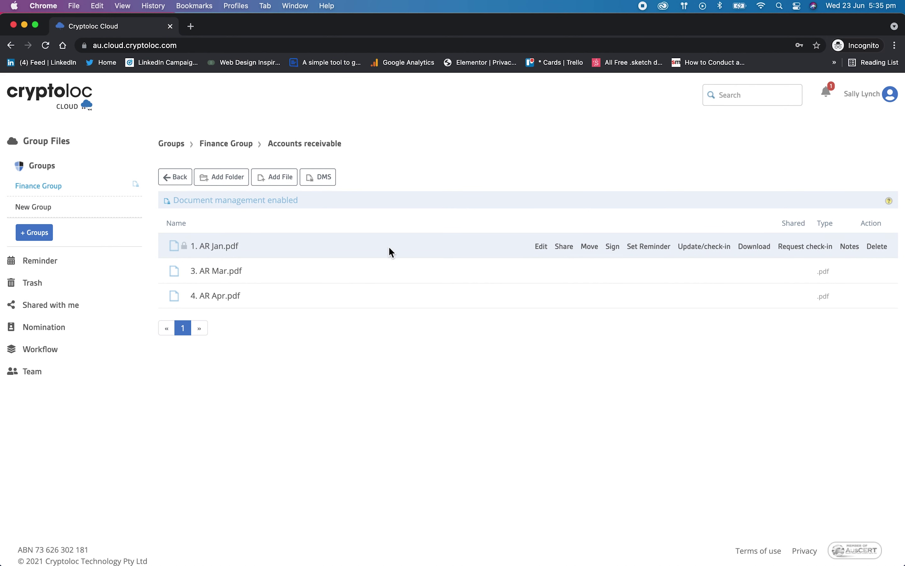
pyautogui.click(804, 248)
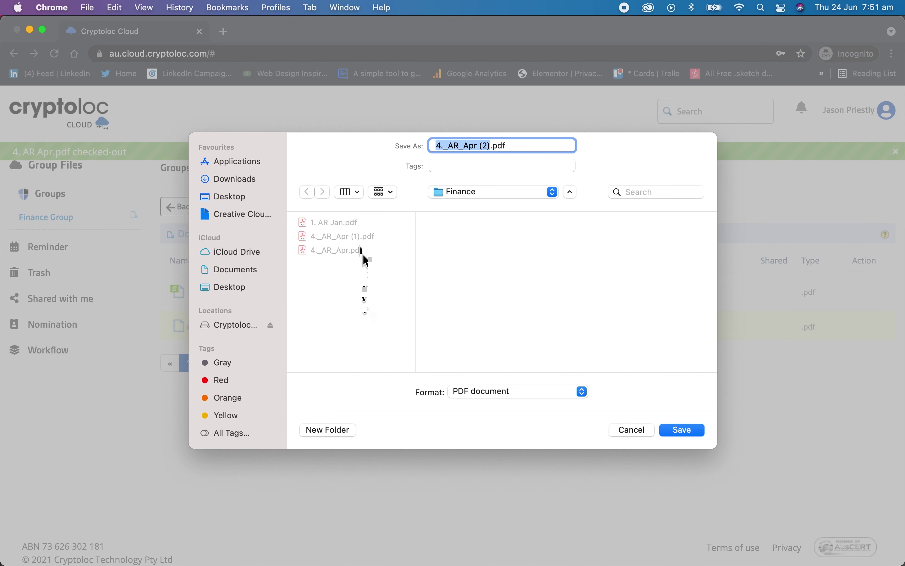
pyautogui.click(678, 431)
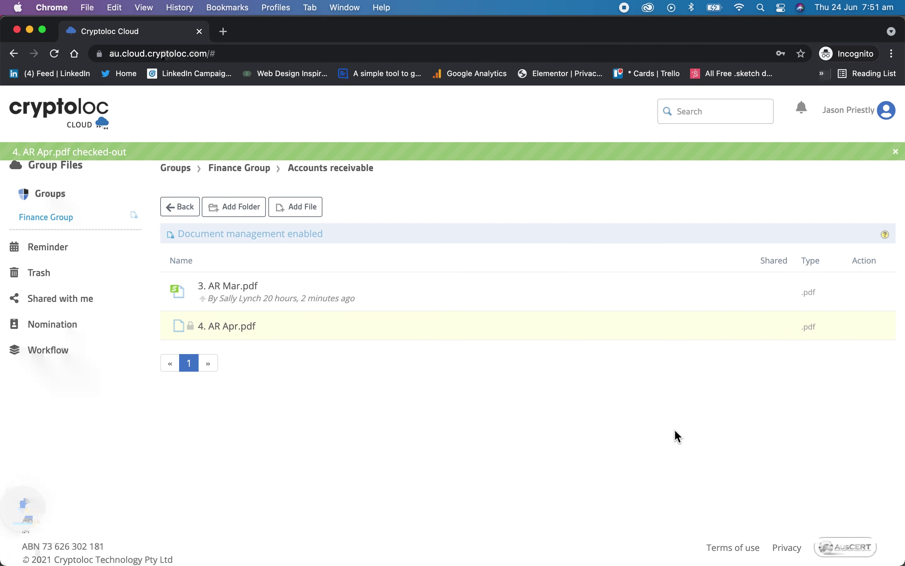
# - Upload 4._AR_Apr (2).pdf as the new version of 4. AR Apr.pdf and check it in
pyautogui.click(710, 328)
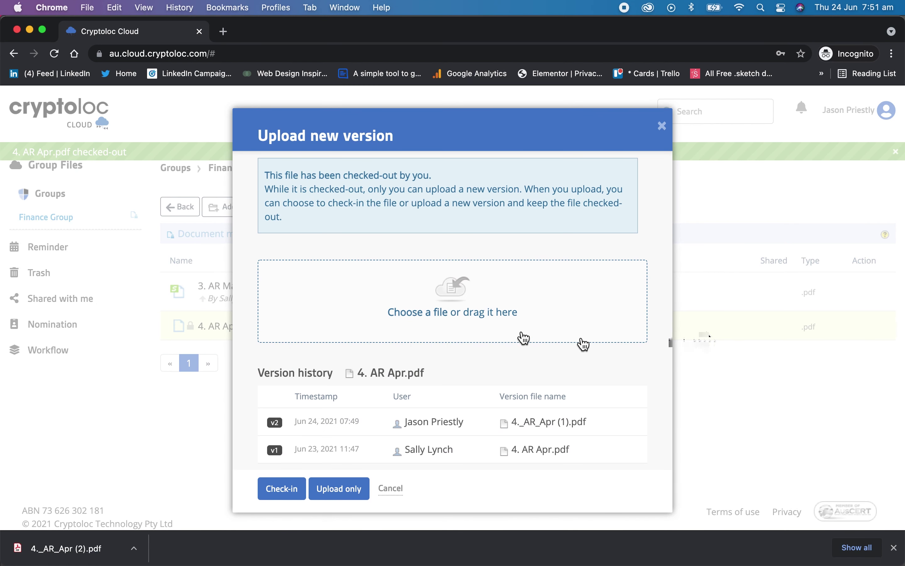
pyautogui.click(462, 318)
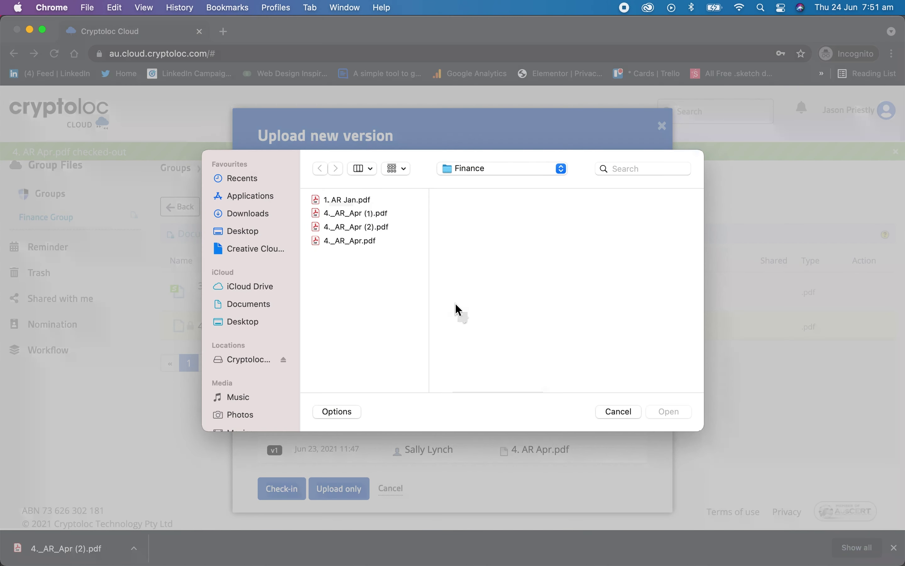
pyautogui.click(362, 229)
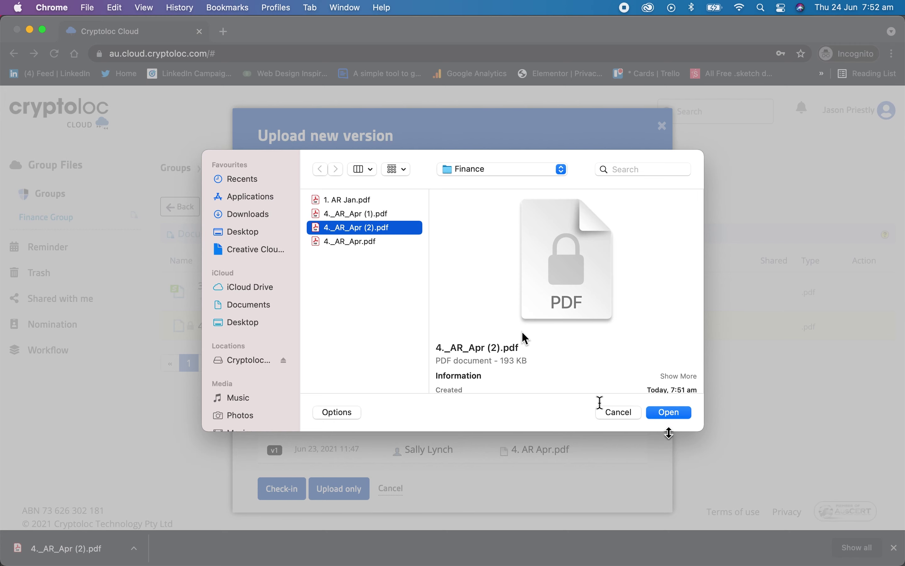
pyautogui.click(673, 414)
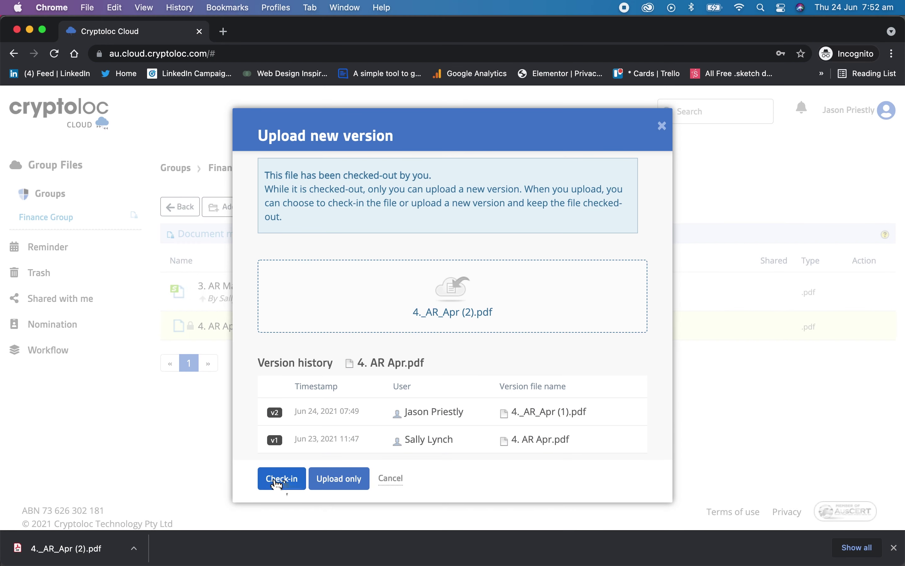
pyautogui.click(280, 483)
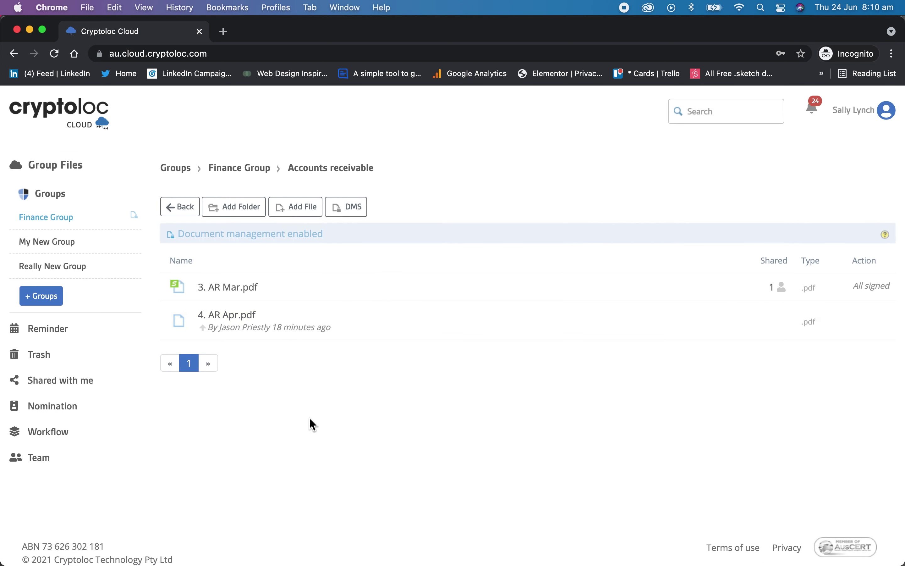
# - Choose Disable document management in the Accounts receivable folder's DMS dialog
pyautogui.click(348, 207)
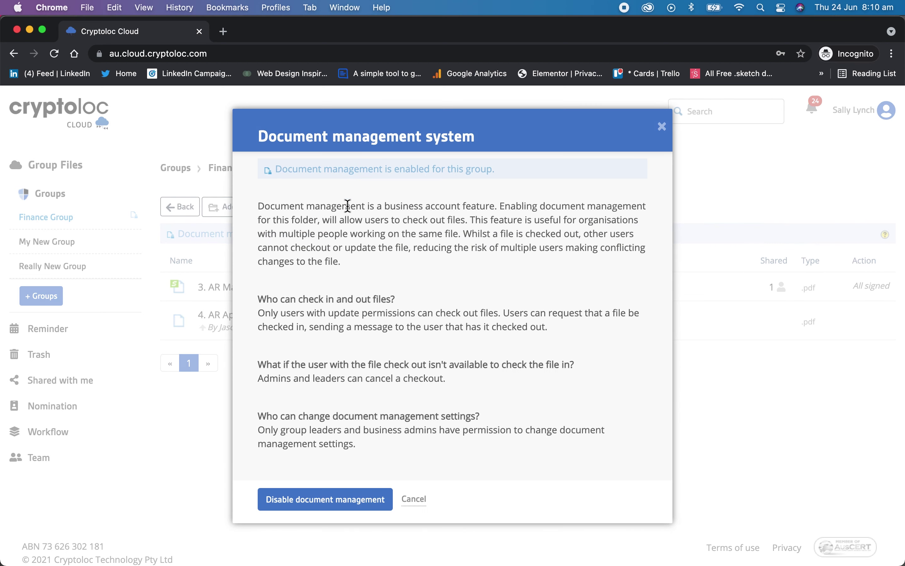
pyautogui.click(325, 499)
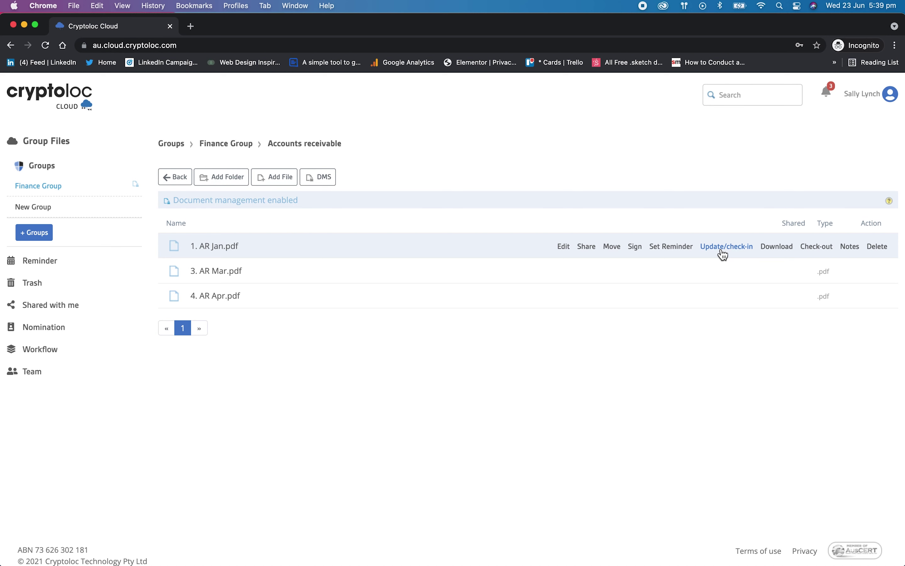
# - Save 1. AR Jan.pdf's name and notes details and bring up its sharing options
pyautogui.click(564, 247)
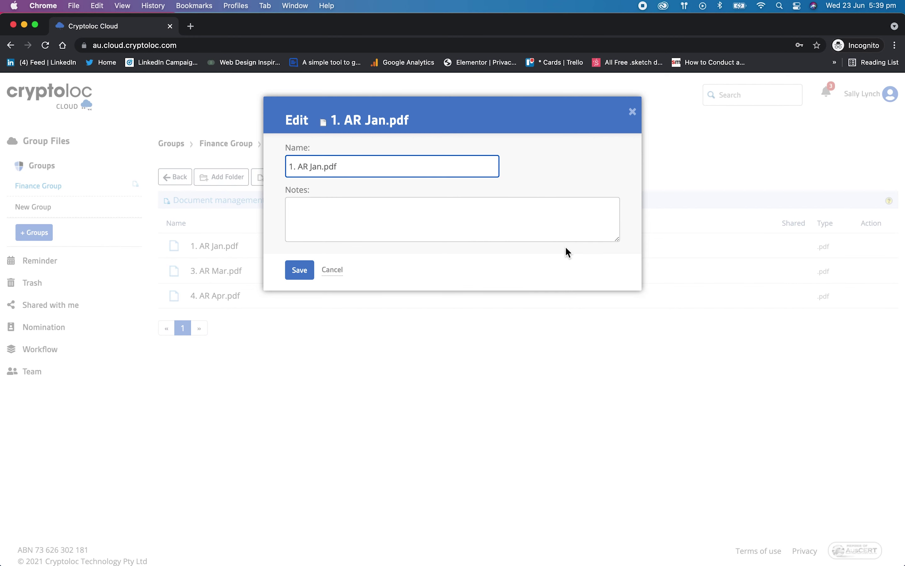
pyautogui.click(299, 269)
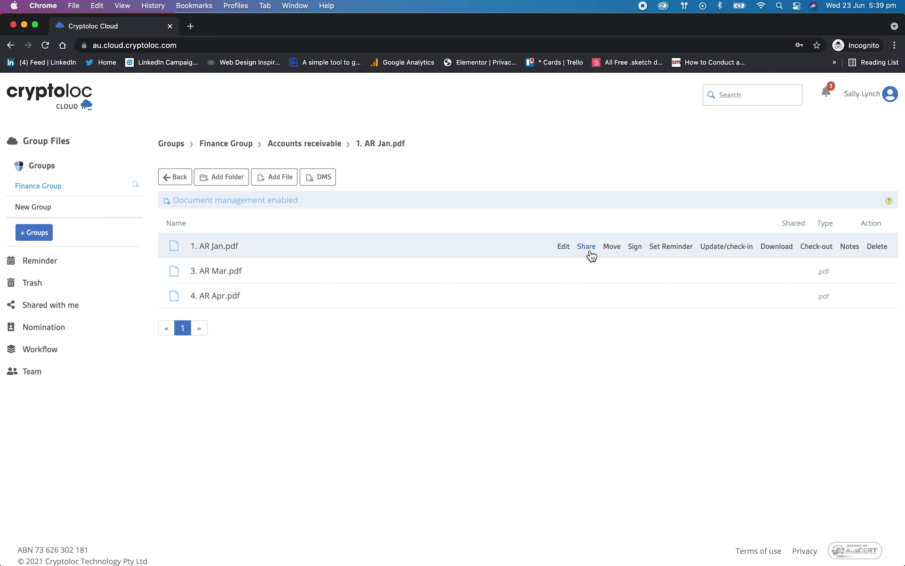
pyautogui.click(586, 247)
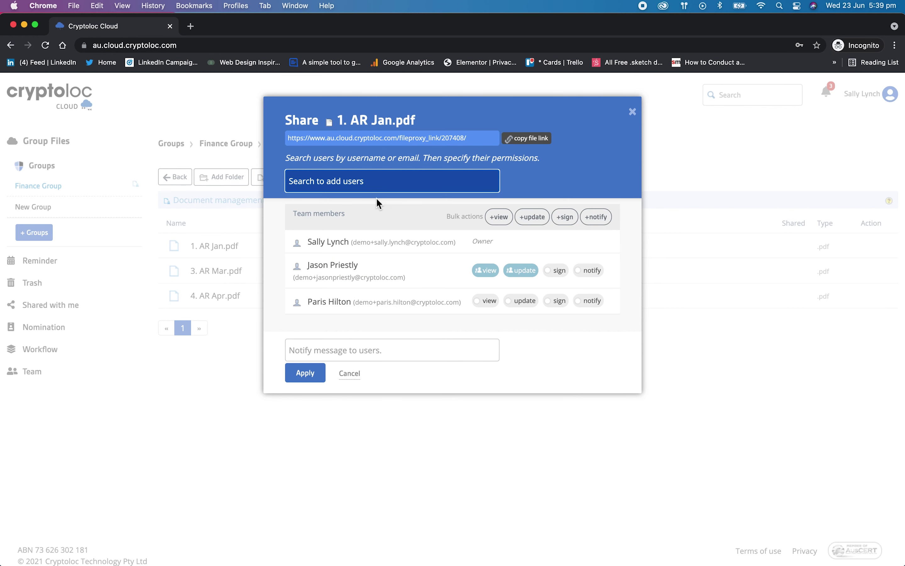
# - Search the share list for users, then open the SecureShare by email form and close it unsent
pyautogui.write('demo')
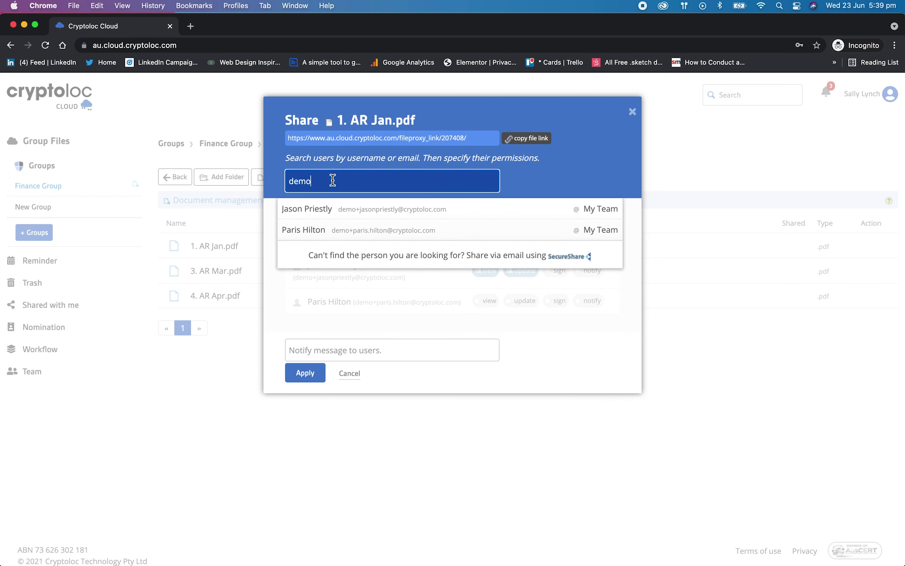
pyautogui.press('BackSpace')
pyautogui.press('BackSpace')
pyautogui.press('BackSpace')
pyautogui.press('BackSpace')
pyautogui.write('sanderl')
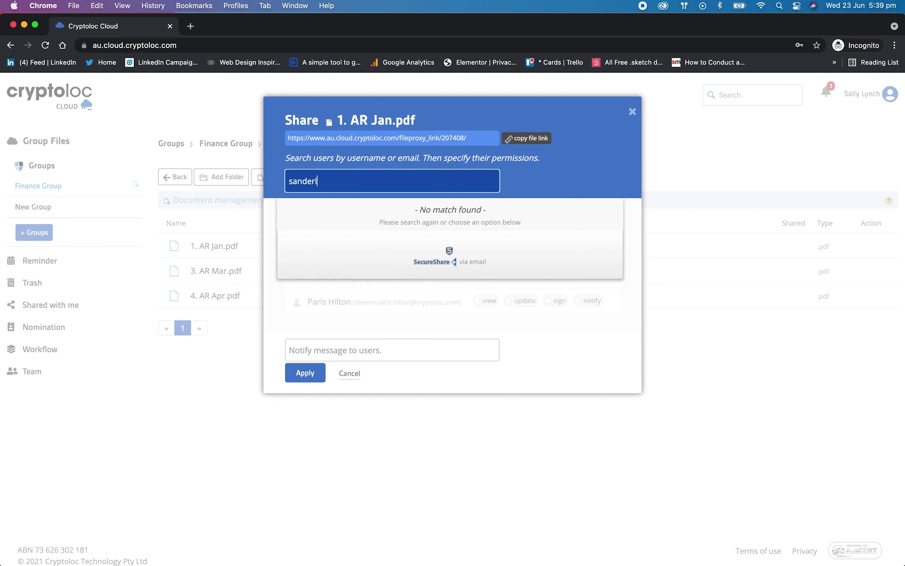
pyautogui.moveTo(446, 251)
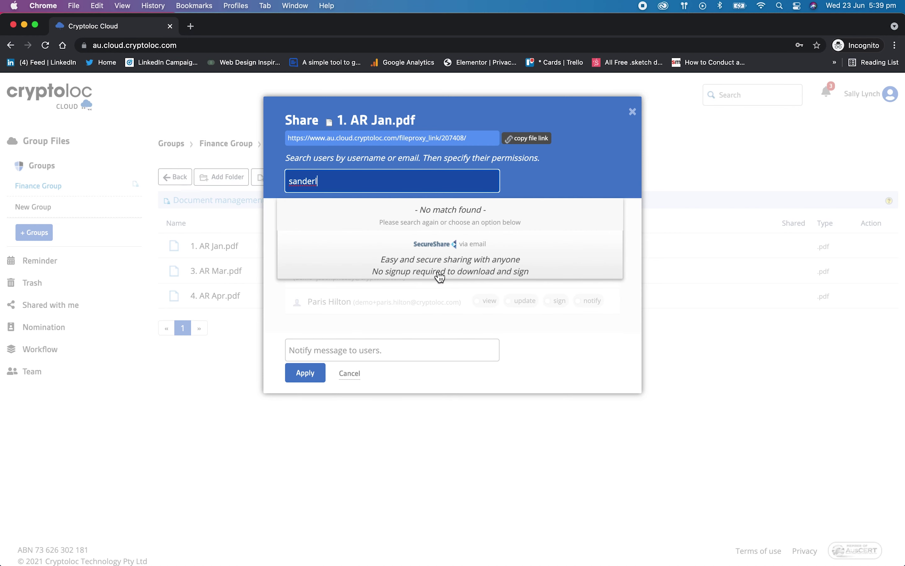
pyautogui.click(448, 247)
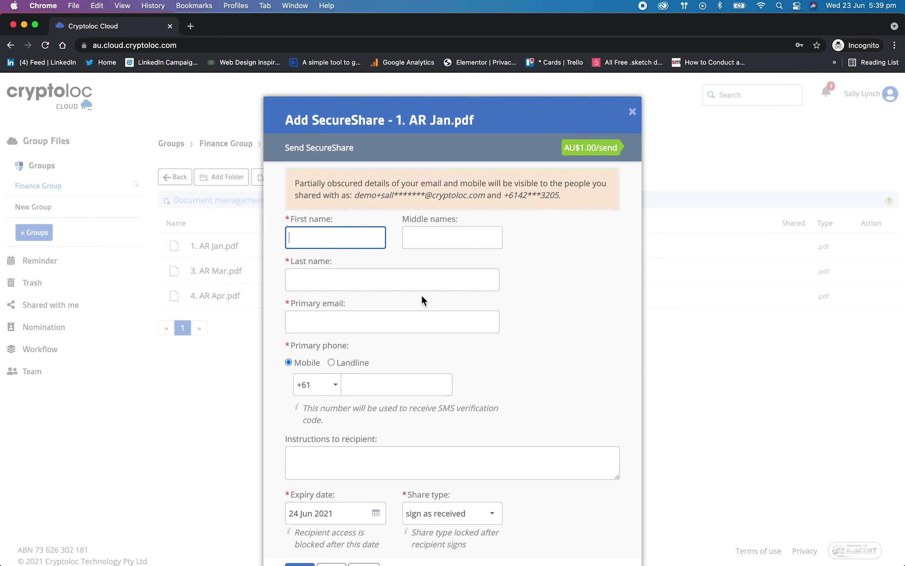
pyautogui.scroll(-1, 421, 295)
pyautogui.scroll(-1, 422, 294)
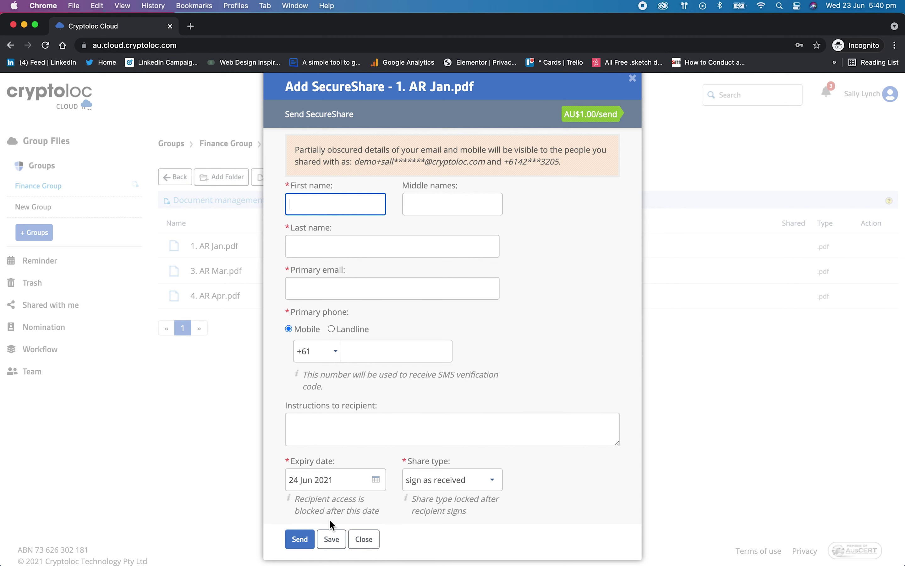
pyautogui.click(365, 538)
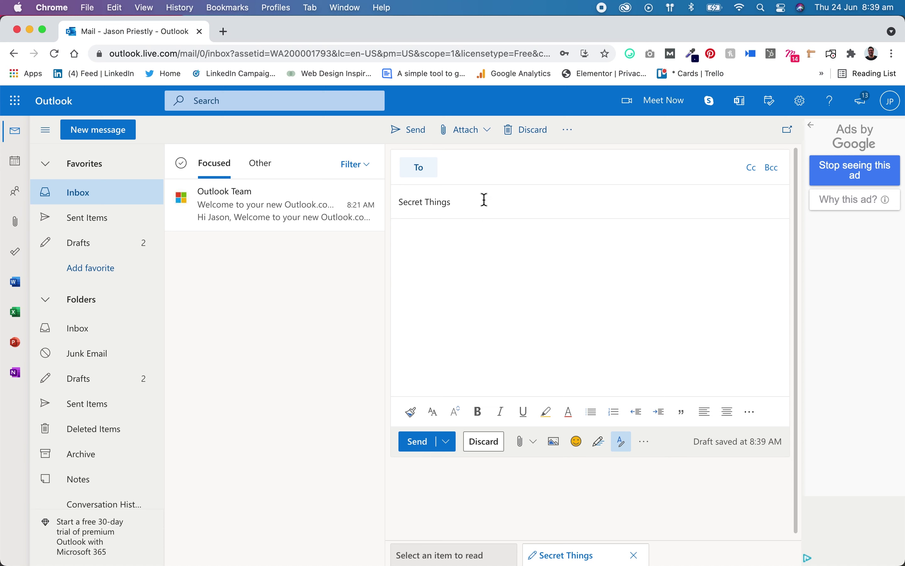
# - Address the Secret Things draft to the suggested contact and log in to and connect Send & Sign
pyautogui.click(472, 169)
pyautogui.click(518, 216)
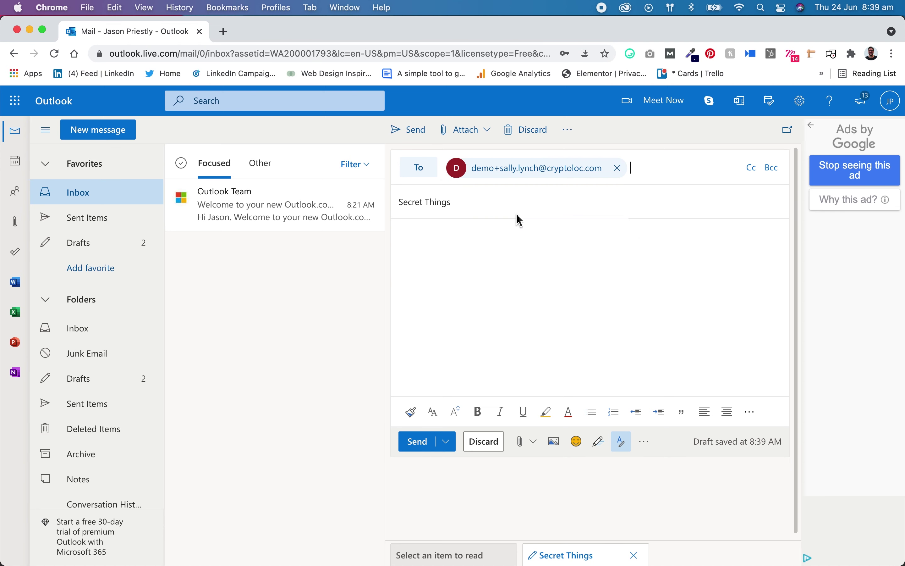
pyautogui.moveTo(457, 202); pyautogui.dragTo(414, 202)
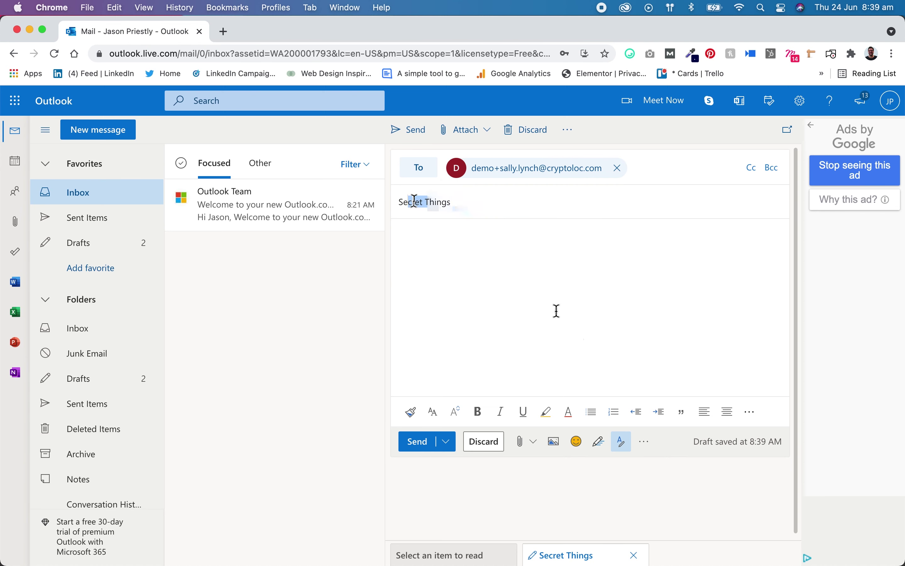
pyautogui.click(643, 443)
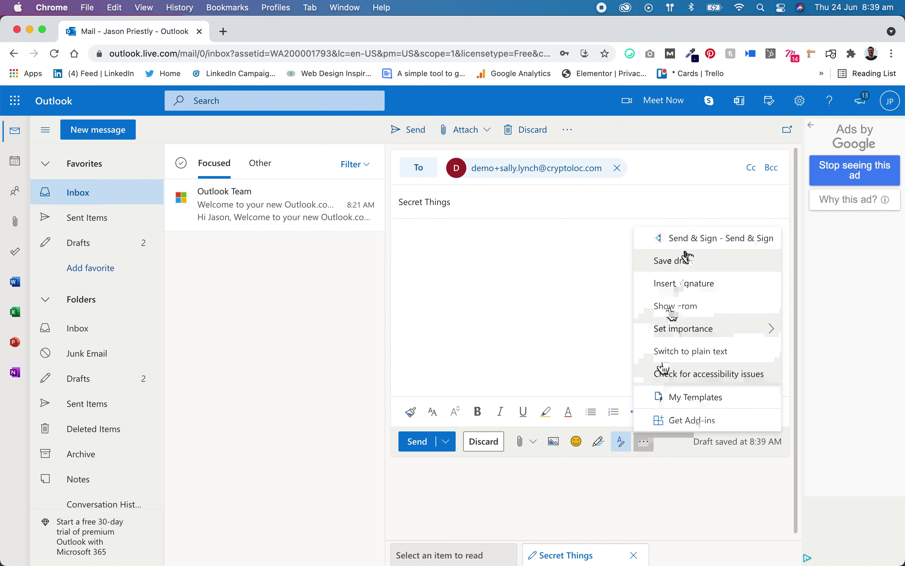
pyautogui.click(677, 241)
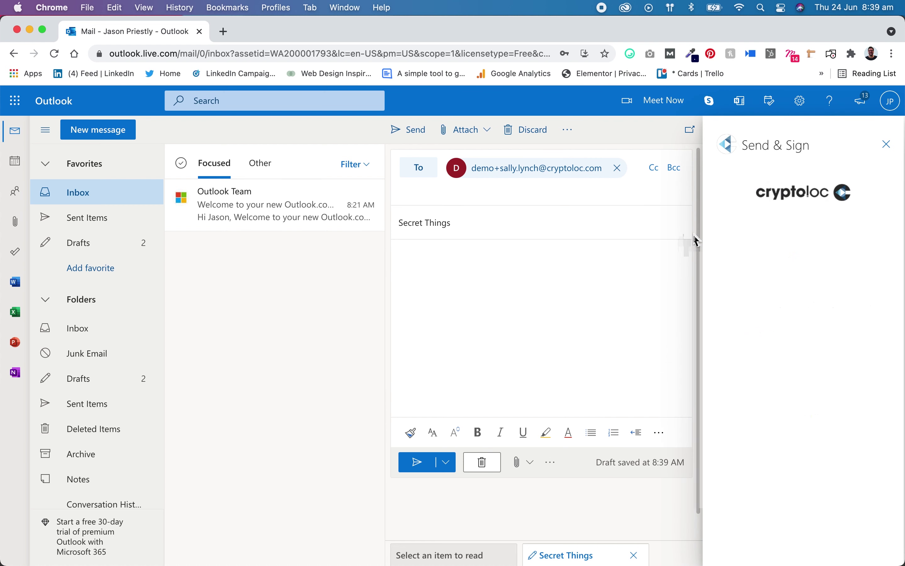
pyautogui.click(789, 389)
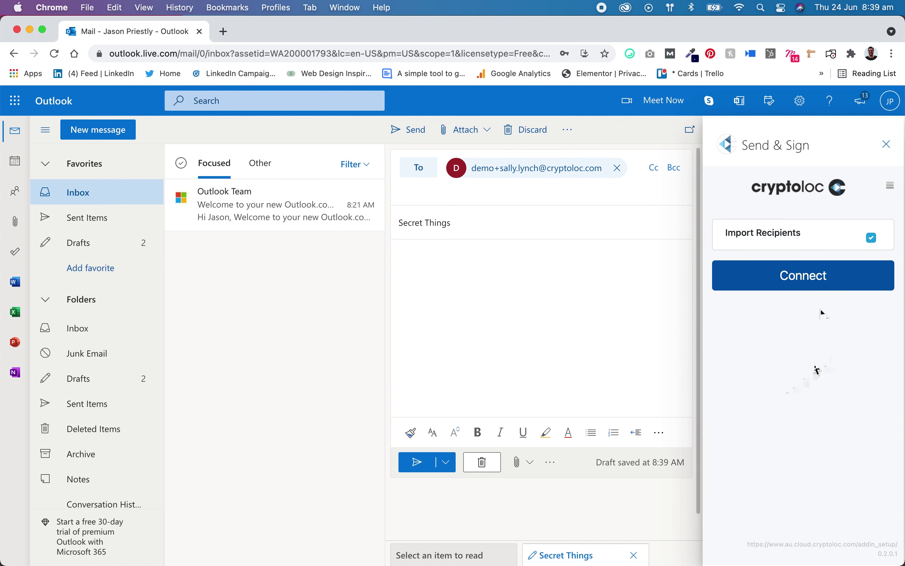
pyautogui.click(807, 279)
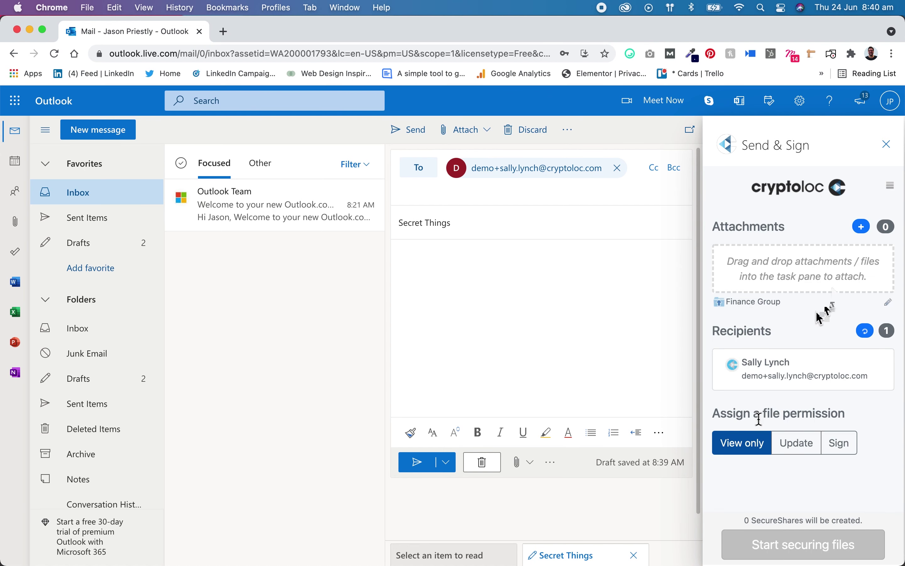
# - Attach 1._AR_Jan.pdf from the desktop, secure it, insert its link into the email, and send
pyautogui.click(864, 232)
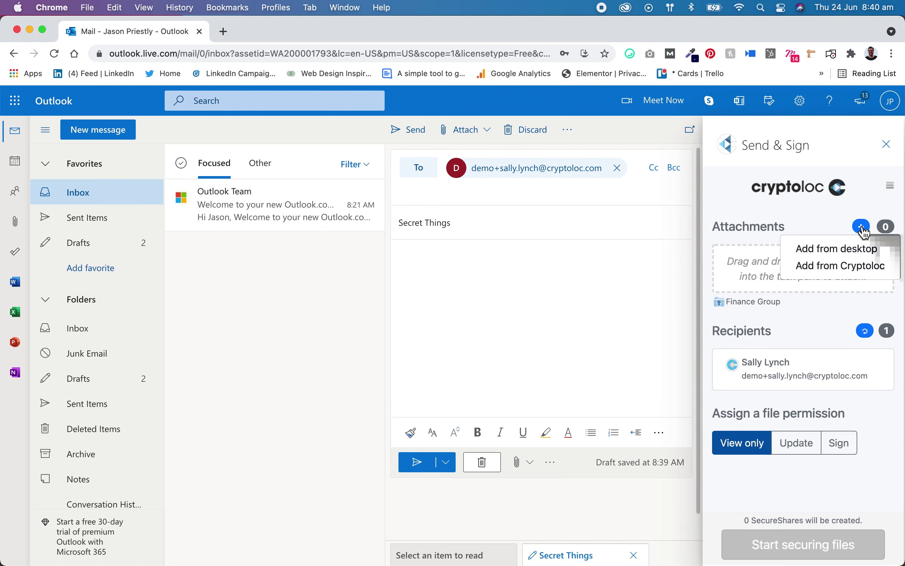
pyautogui.click(836, 248)
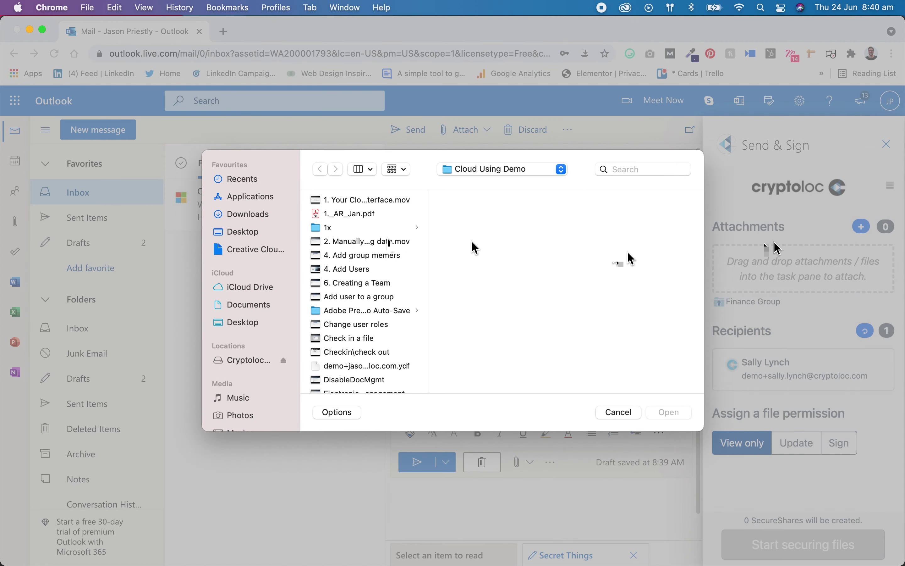
pyautogui.click(359, 213)
pyautogui.click(677, 416)
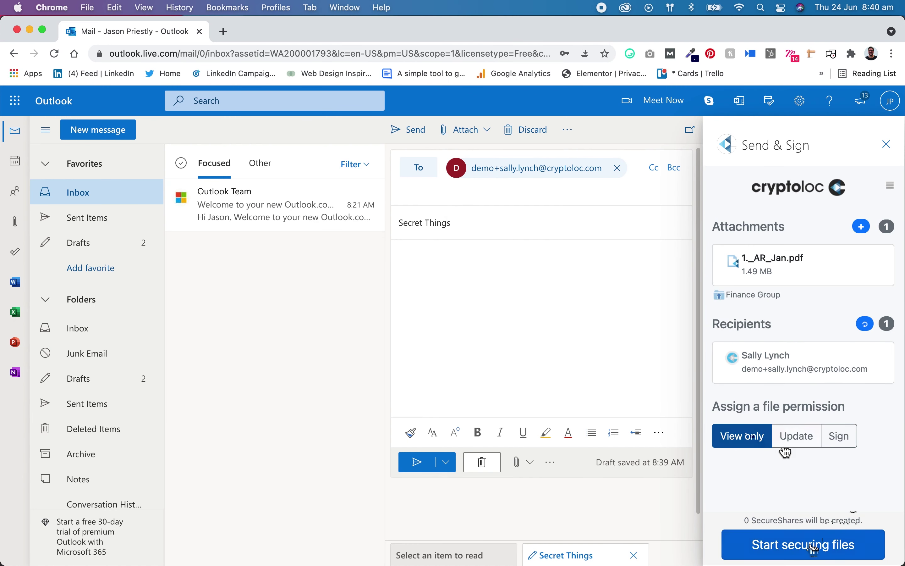
pyautogui.click(812, 544)
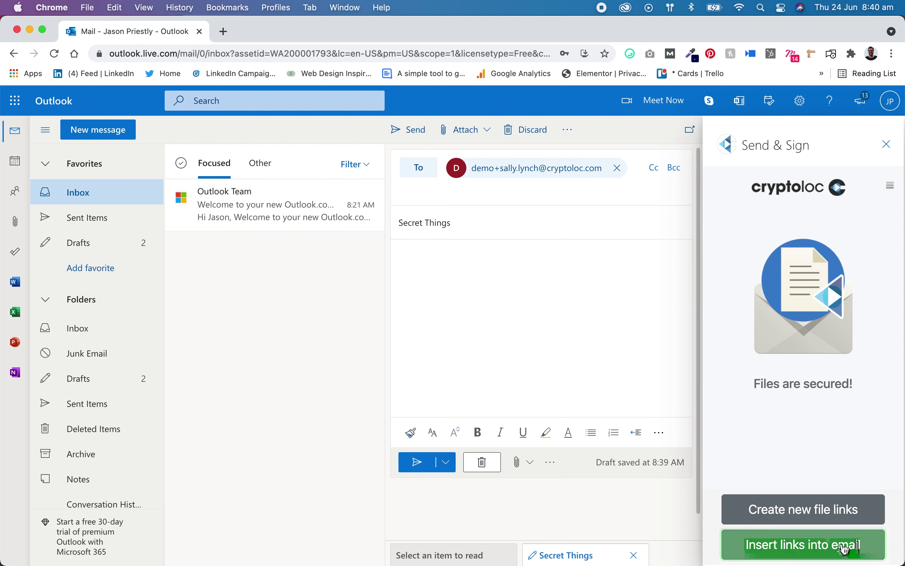
pyautogui.click(848, 544)
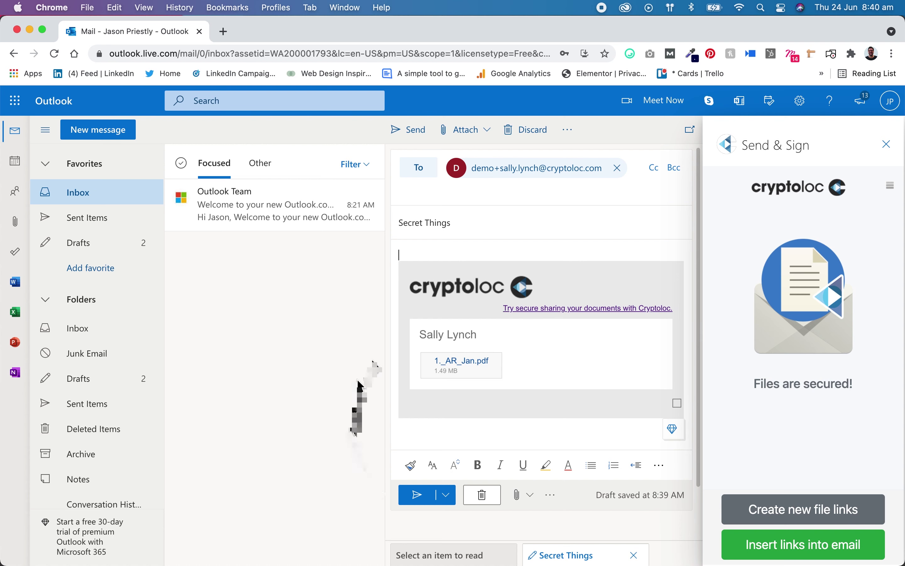
pyautogui.click(416, 495)
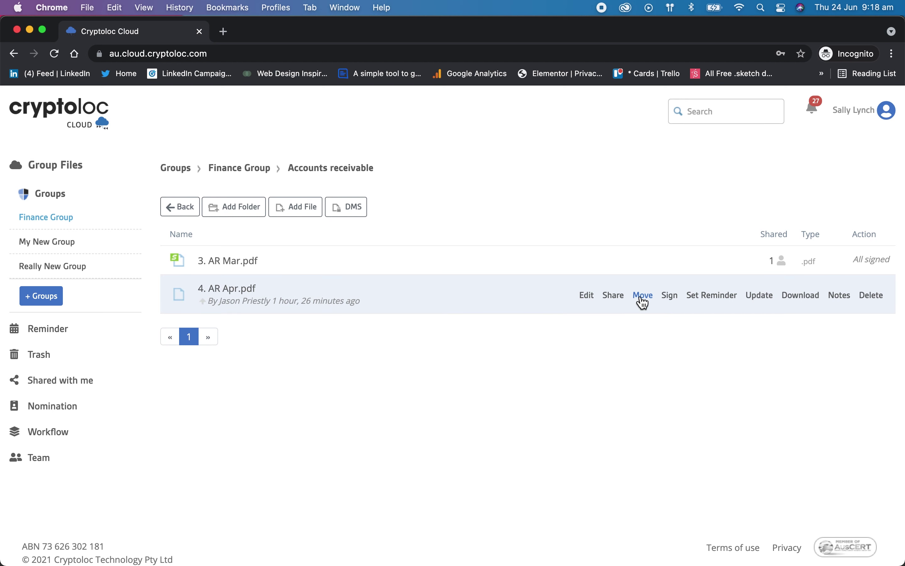
# - Move 4. AR Apr.pdf into My New Group
pyautogui.click(643, 299)
pyautogui.click(284, 202)
pyautogui.click(315, 253)
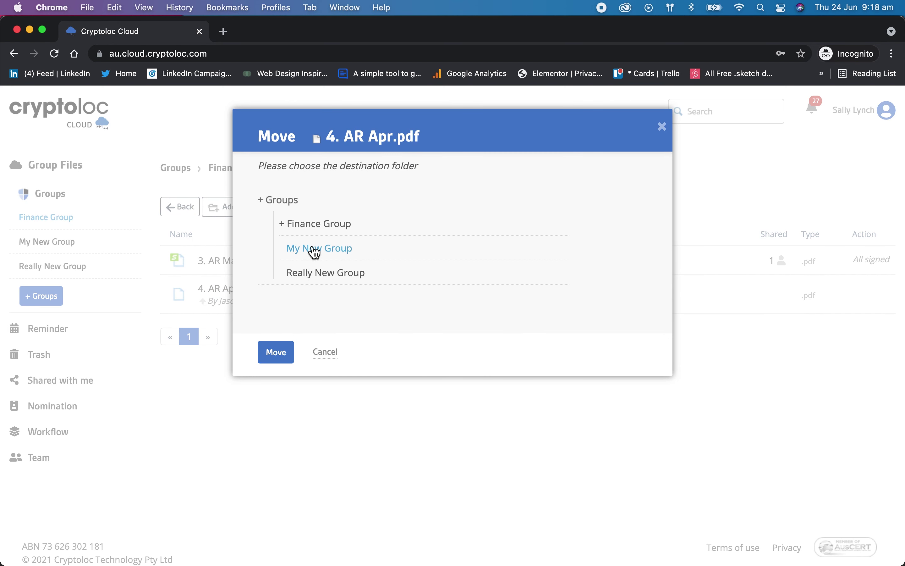
pyautogui.click(271, 354)
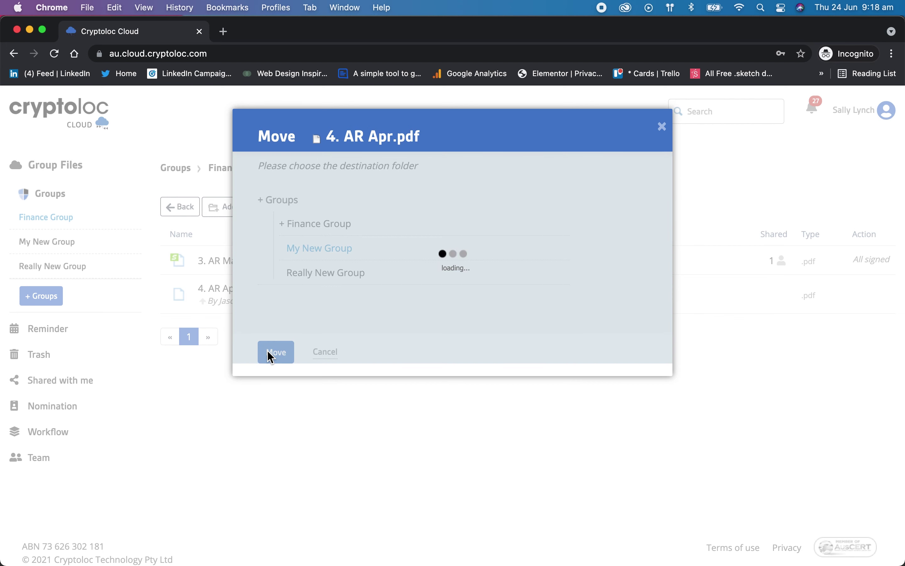
# - Back in Finance Group, sign 1._AR_Jan.pdf and view its details page
pyautogui.click(179, 207)
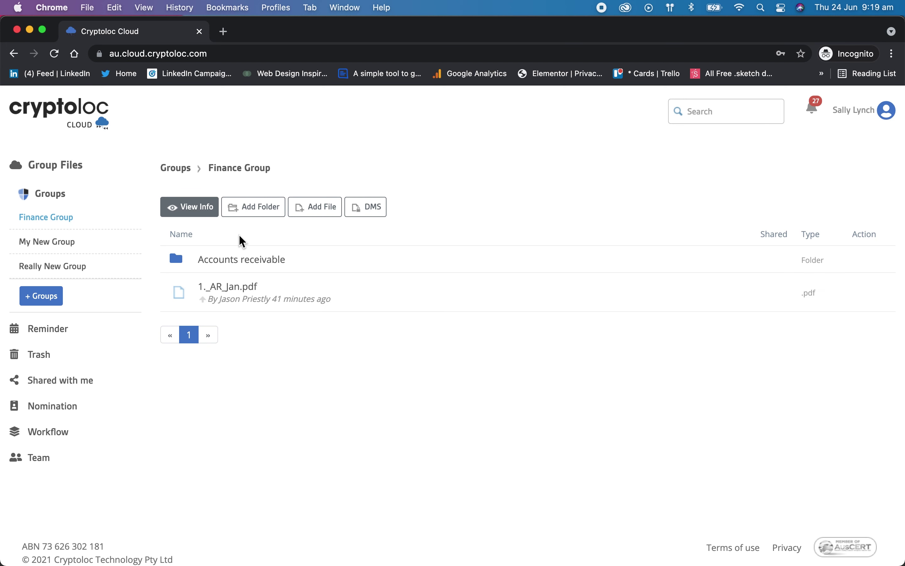
pyautogui.moveTo(410, 303)
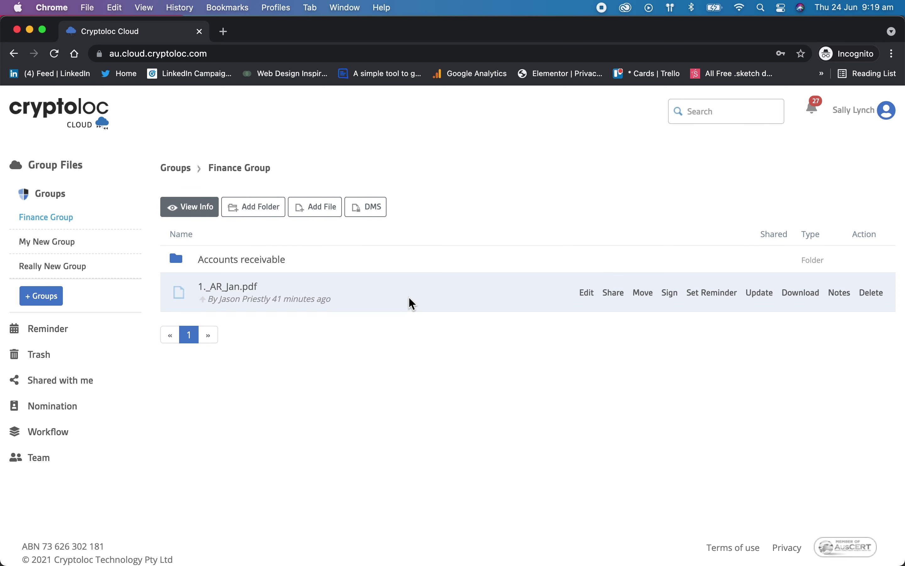
pyautogui.click(670, 293)
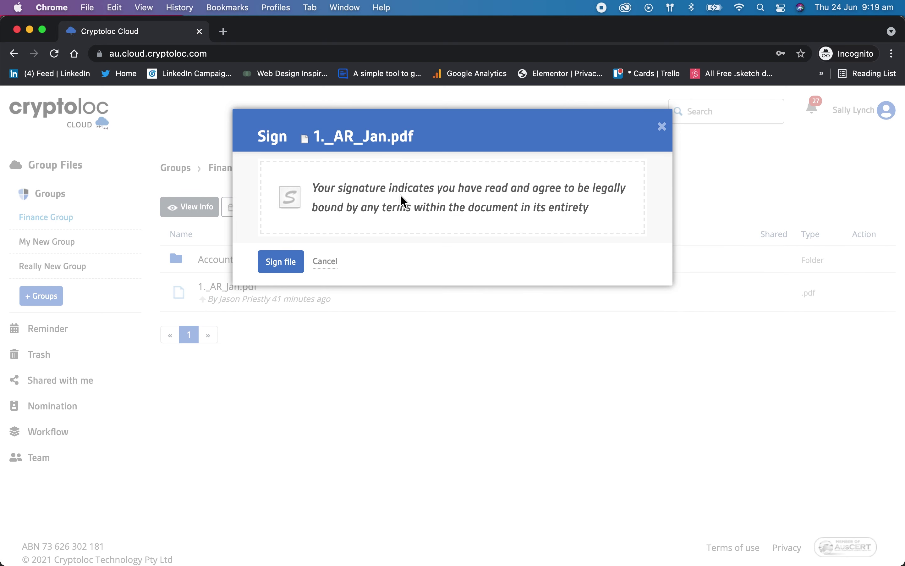
pyautogui.click(284, 265)
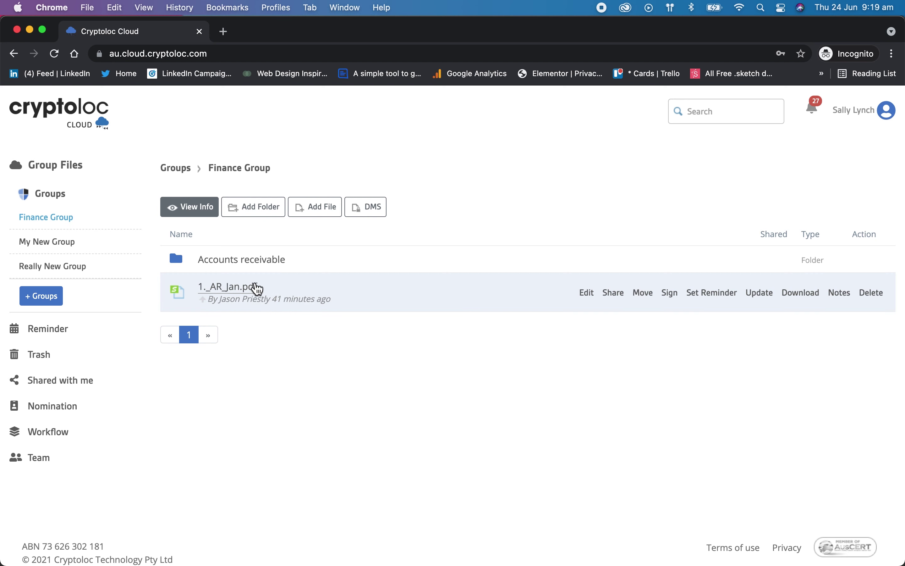
pyautogui.click(246, 288)
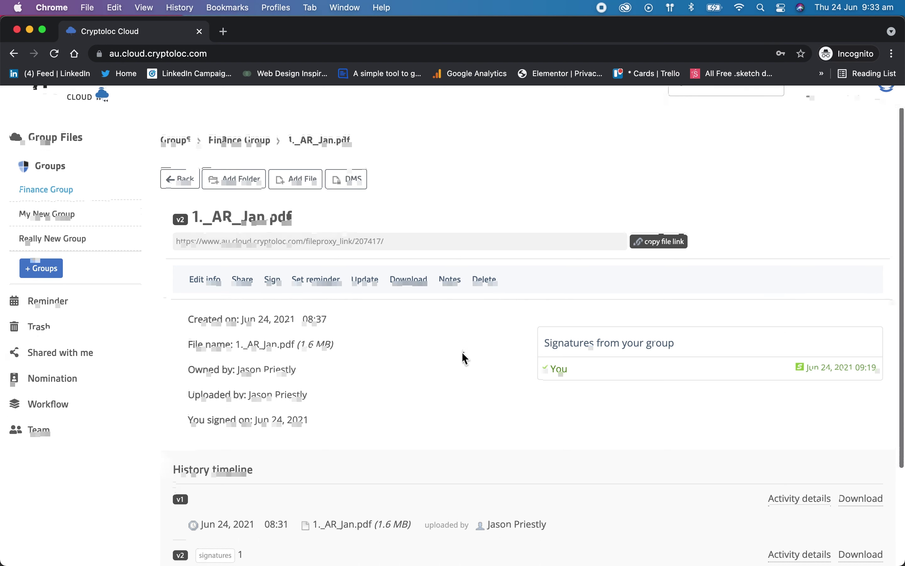
pyautogui.scroll(-4, 462, 348)
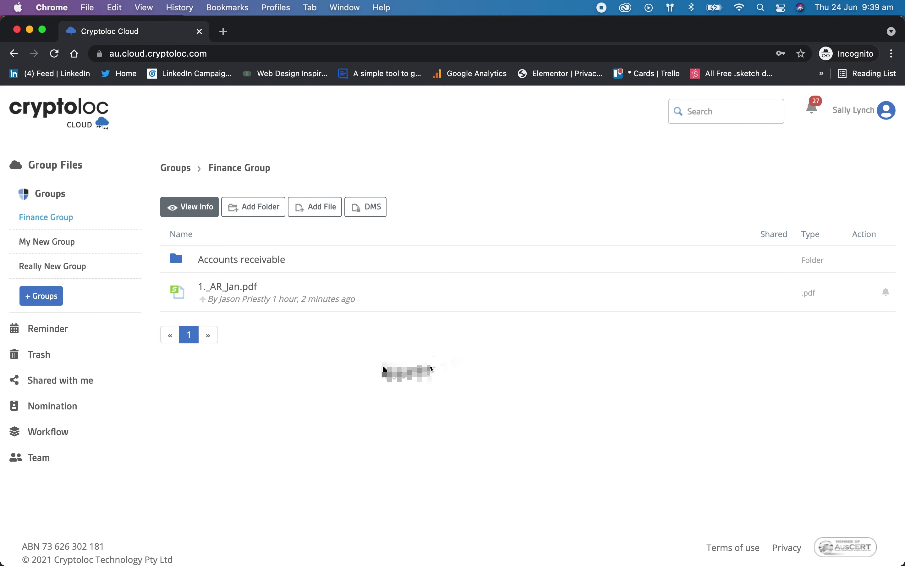
# - Save the 30/06/2021 email reminder on 1._AR_Jan.pdf unchanged
pyautogui.moveTo(566, 303)
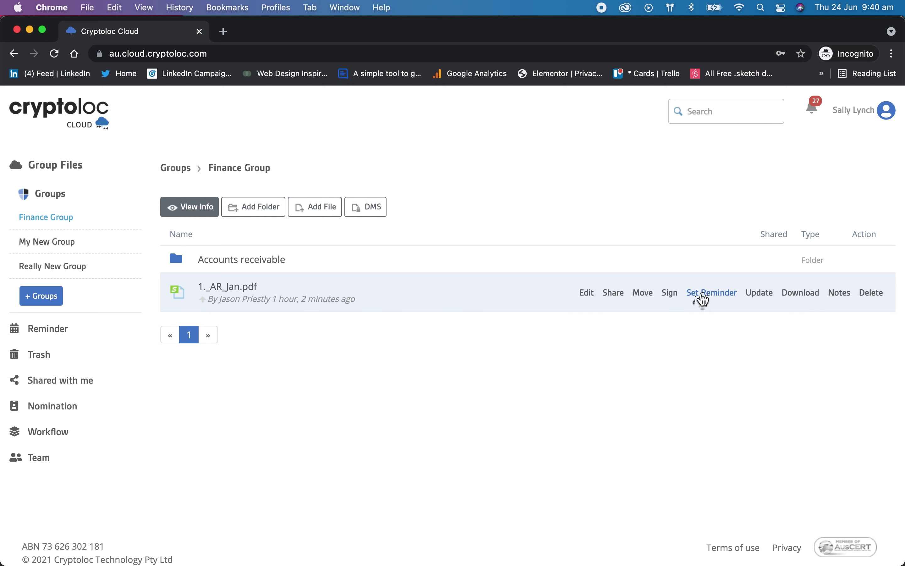
pyautogui.click(703, 299)
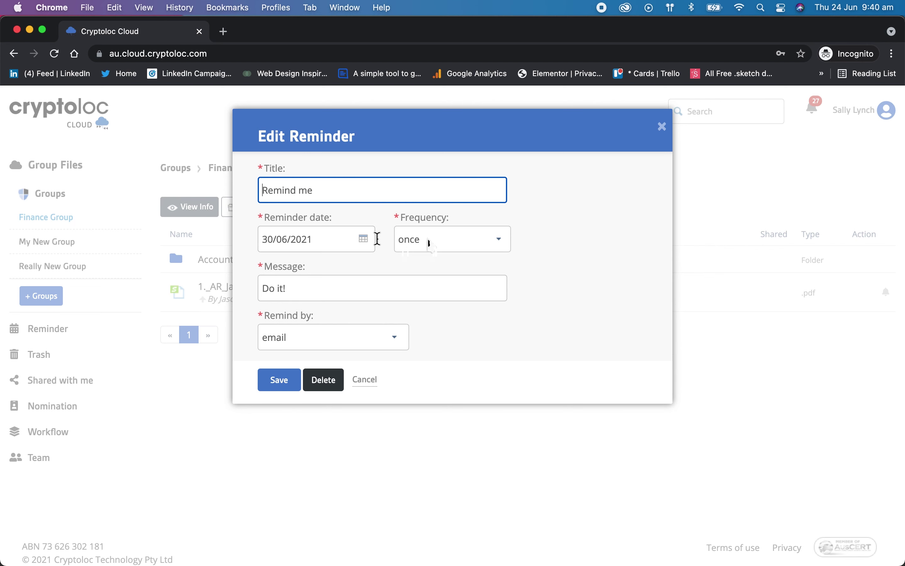
pyautogui.click(280, 381)
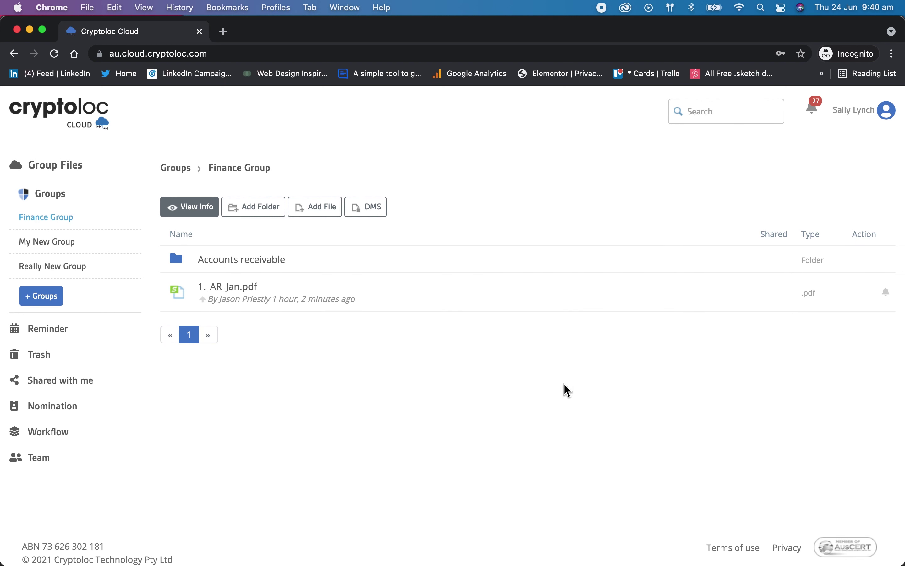
# - Check 1._AR_Jan.pdf's notes are empty, then cancel deleting the file
pyautogui.moveTo(671, 299)
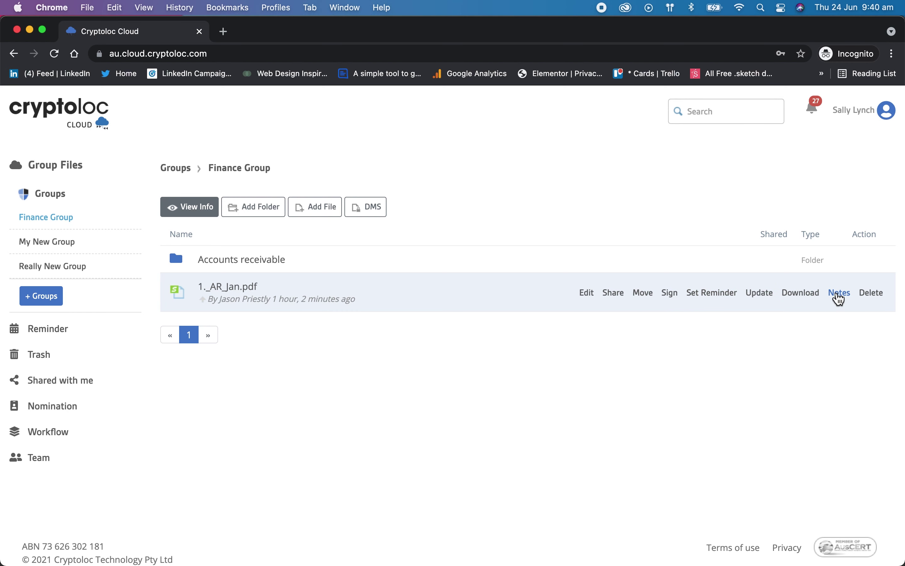
pyautogui.click(839, 293)
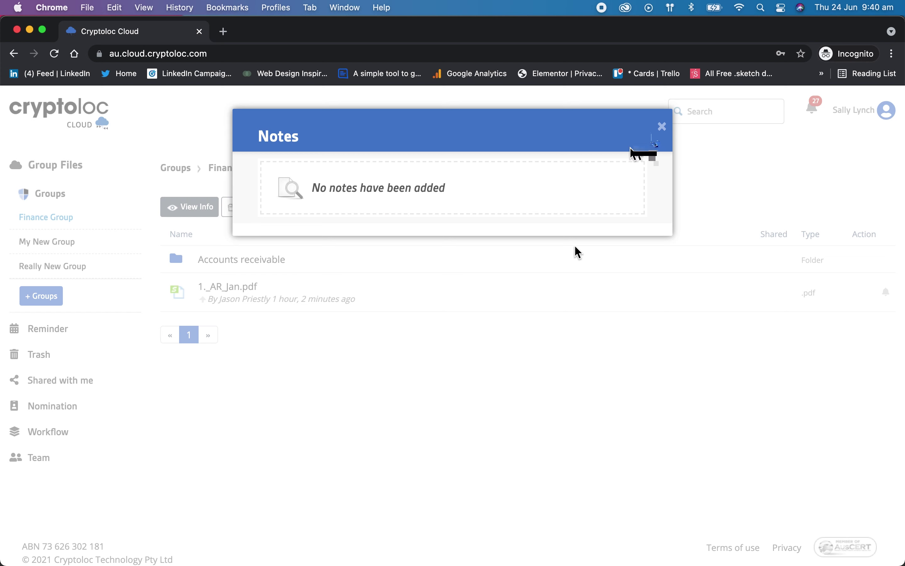
pyautogui.click(661, 127)
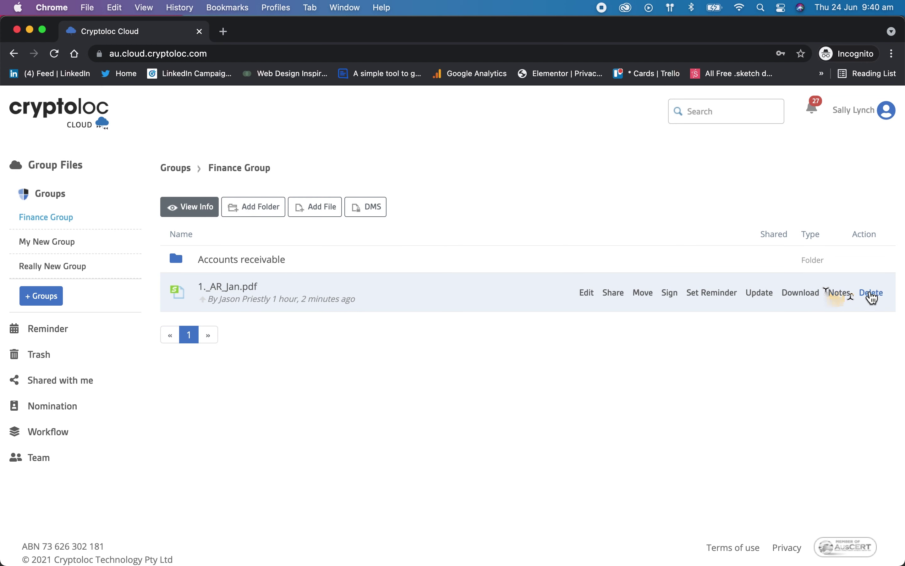
pyautogui.click(871, 294)
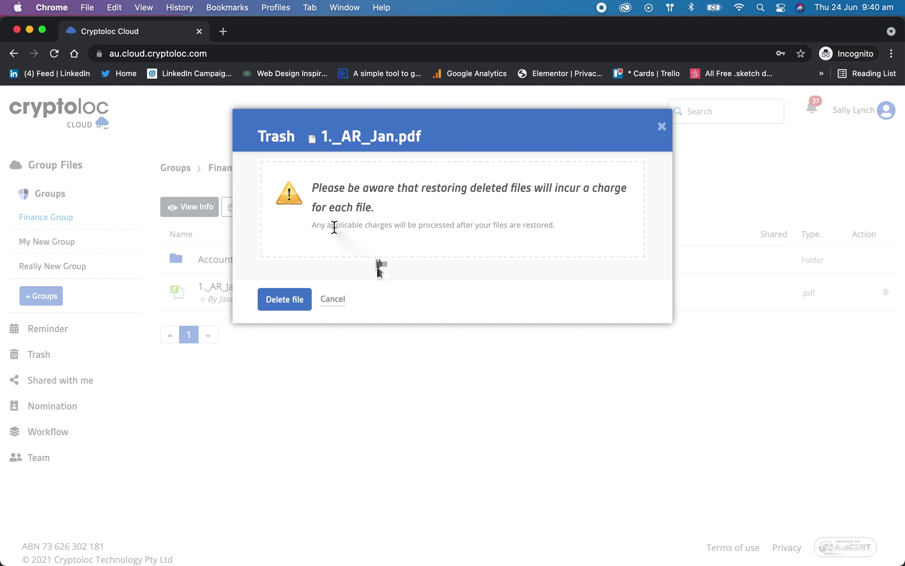
pyautogui.click(334, 299)
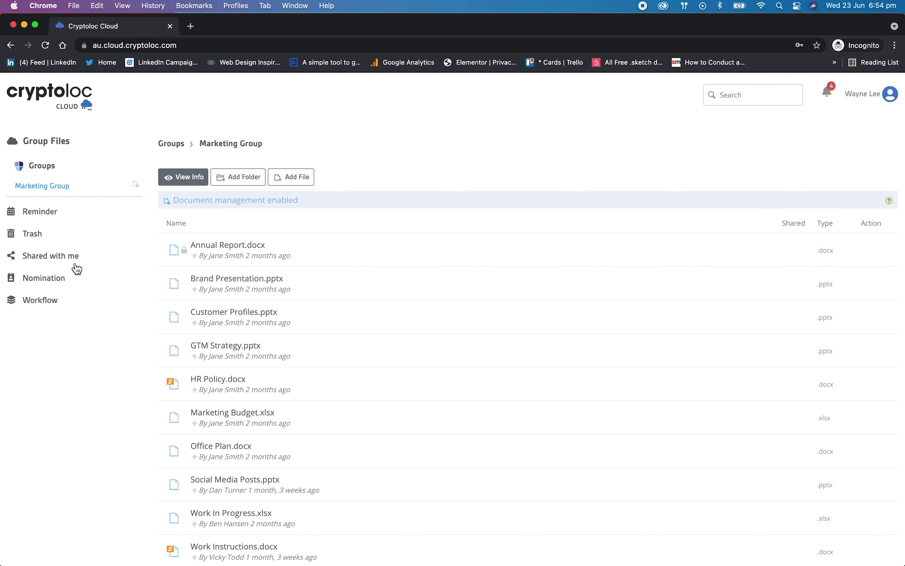
pyautogui.click(64, 263)
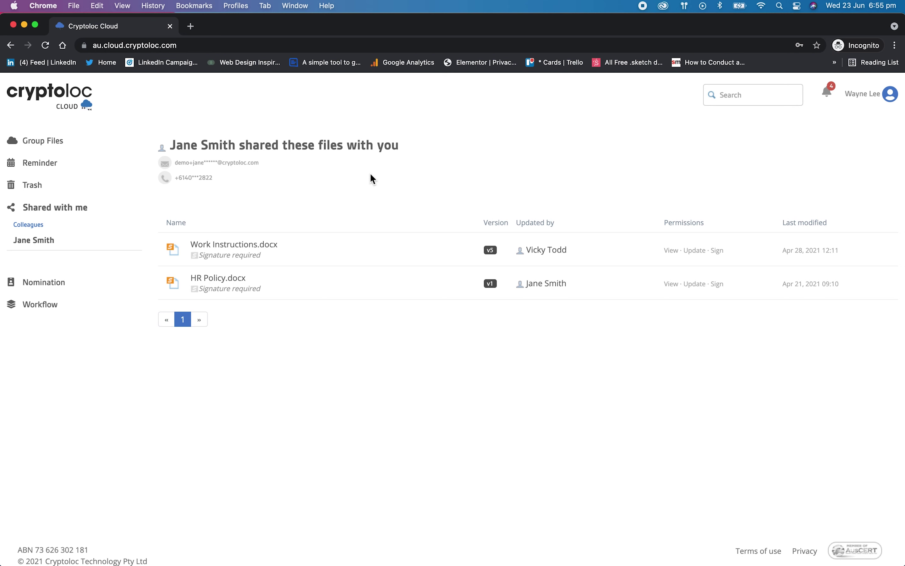
pyautogui.click(61, 141)
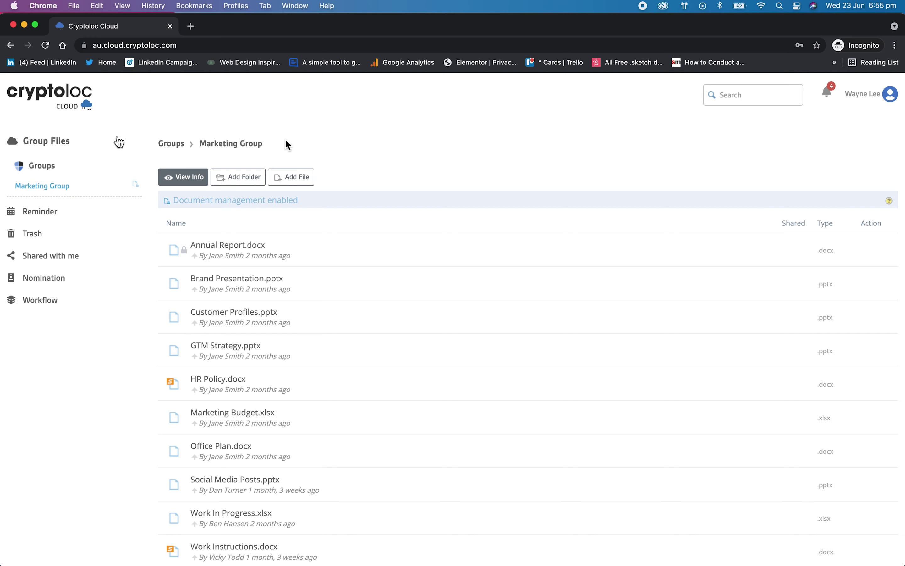
pyautogui.click(366, 186)
pyautogui.scroll(-1, 439, 229)
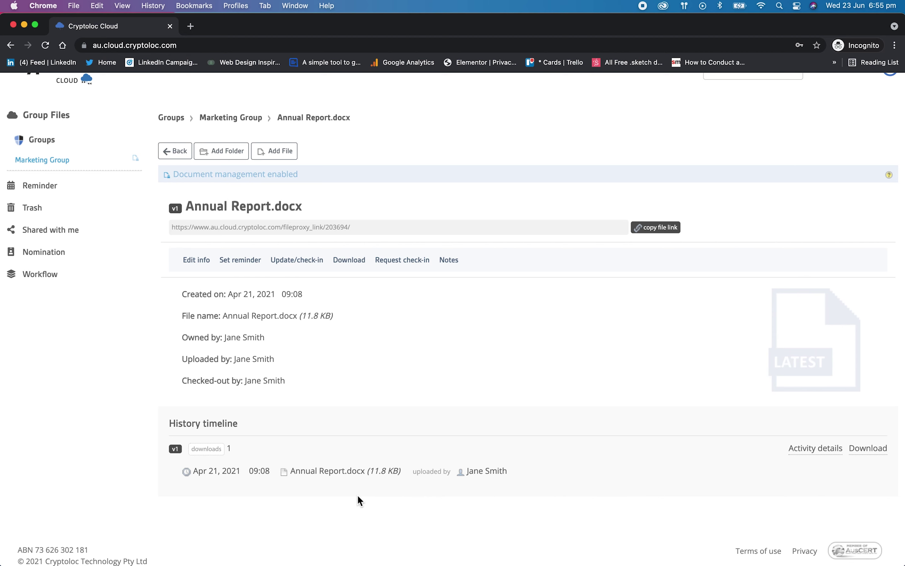
pyautogui.click(58, 120)
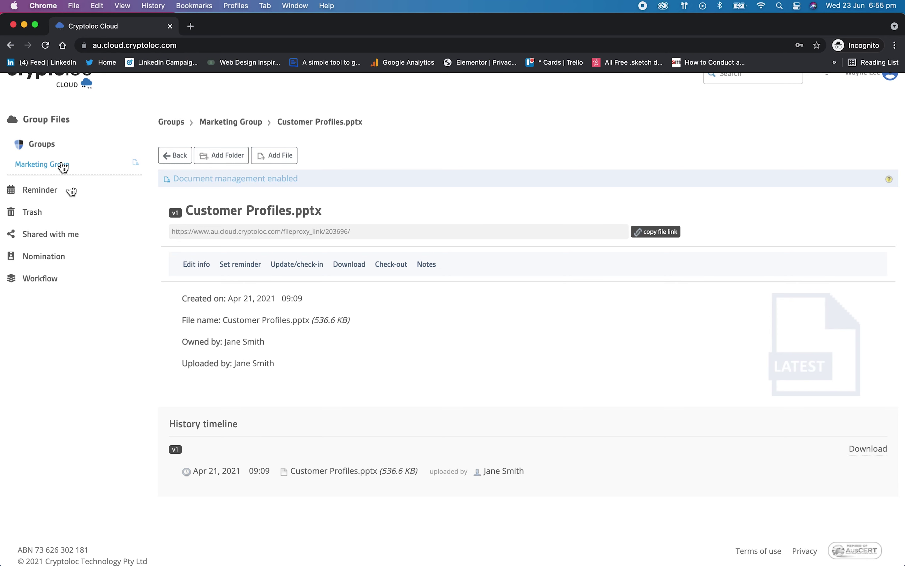
pyautogui.click(46, 130)
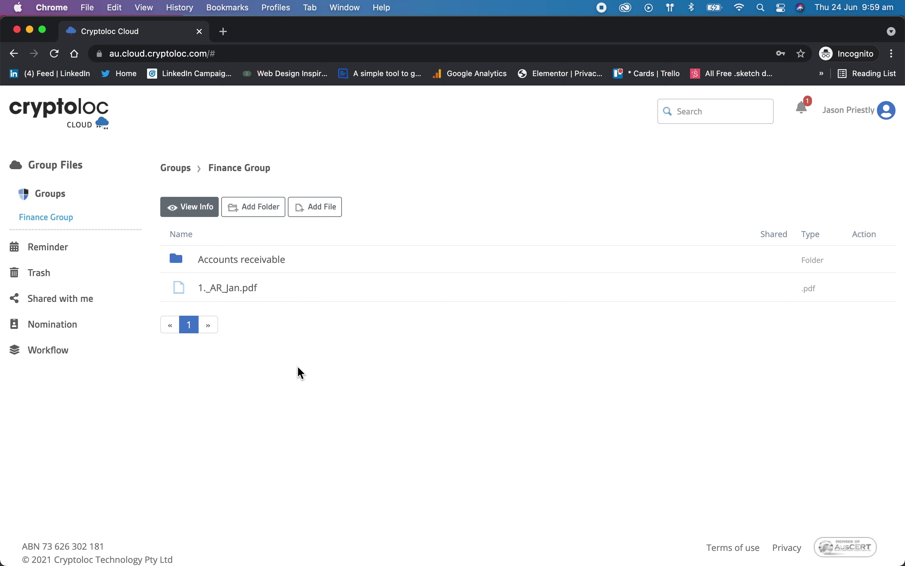
# - Grant the unshared team member view and sign permissions on 1._AR_Jan.pdf
pyautogui.moveTo(488, 290)
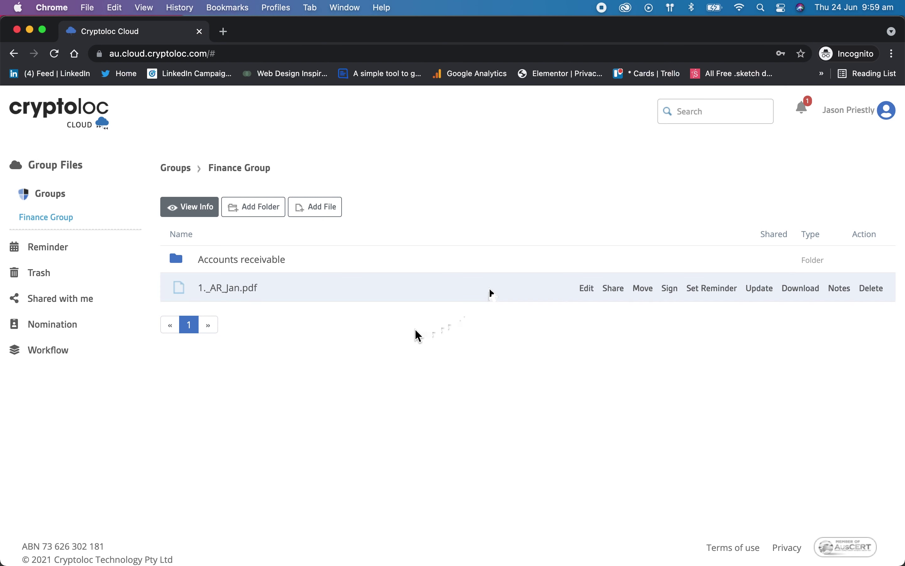
pyautogui.click(613, 294)
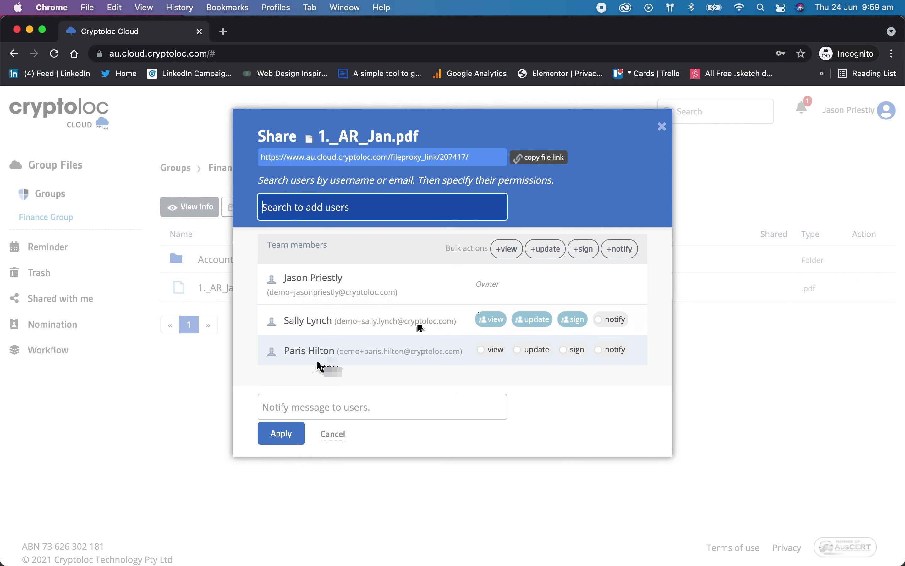
pyautogui.click(489, 352)
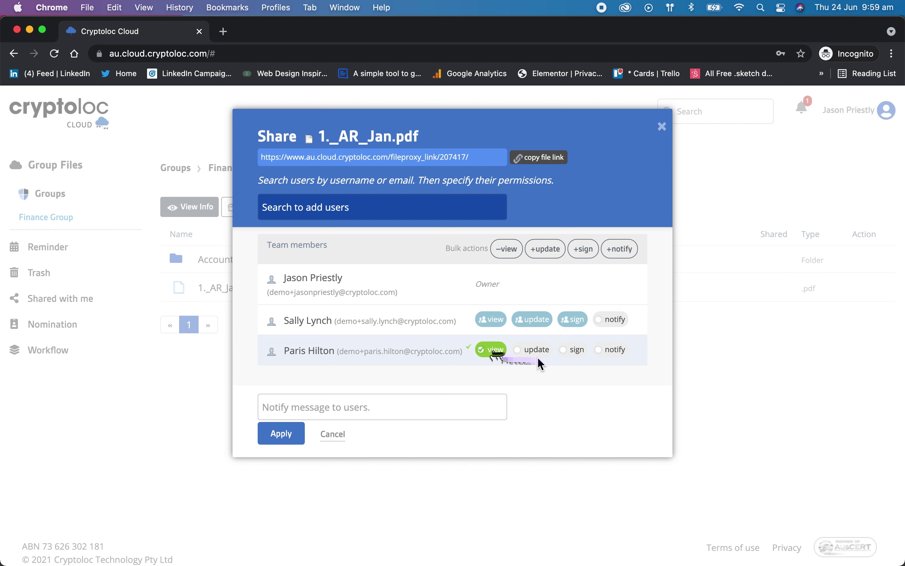
pyautogui.click(578, 351)
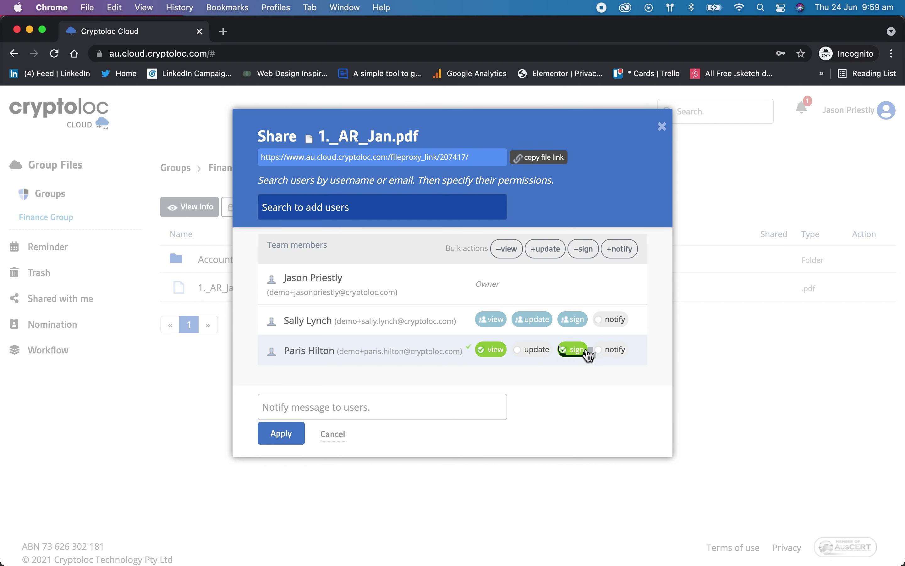
pyautogui.click(279, 437)
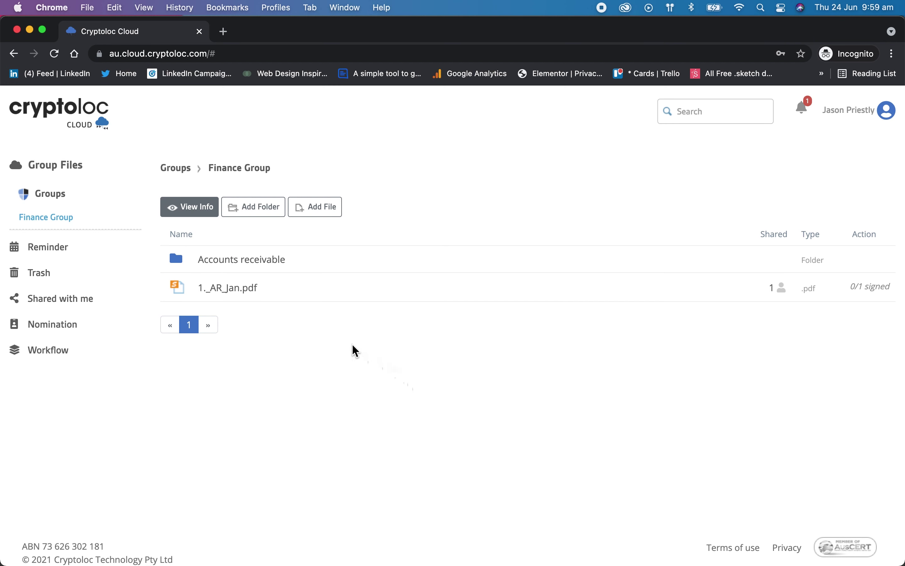
pyautogui.moveTo(252, 289)
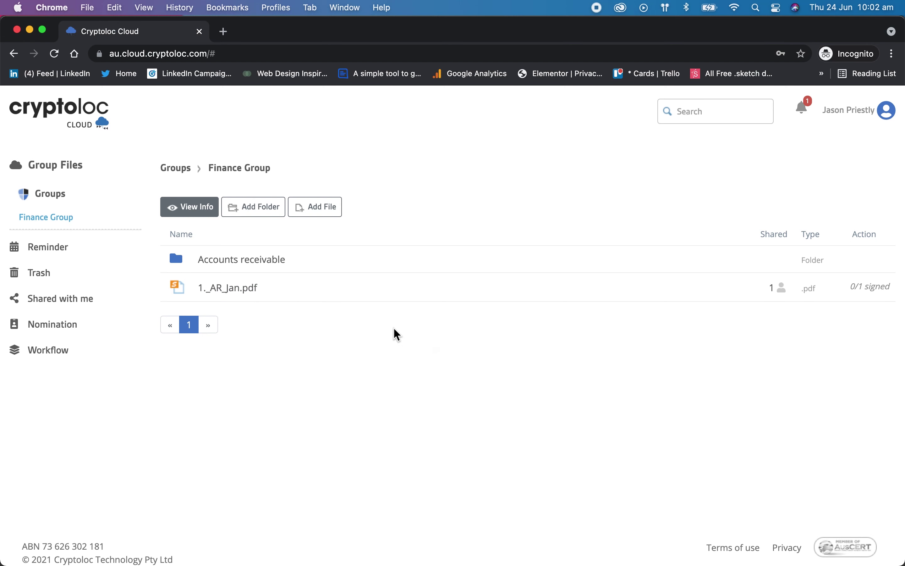
pyautogui.click(244, 288)
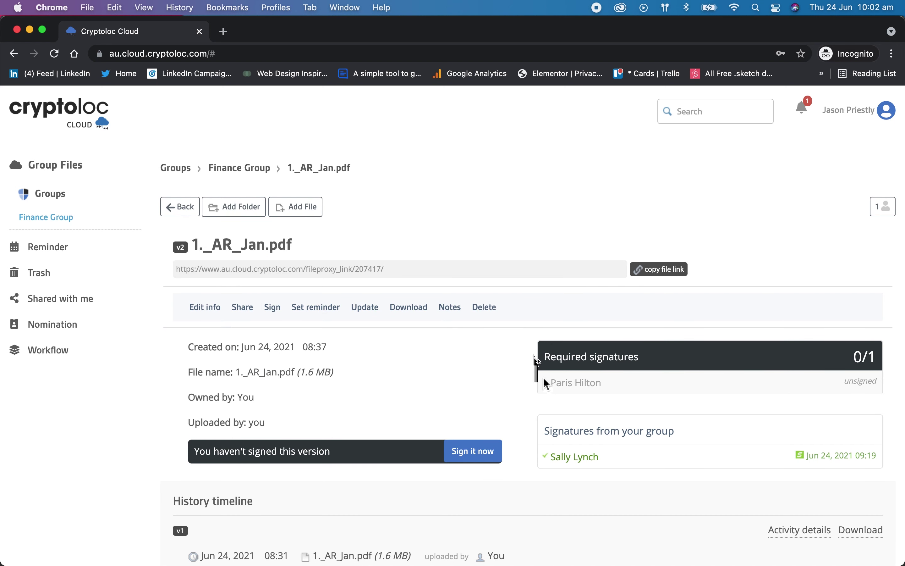
pyautogui.click(180, 206)
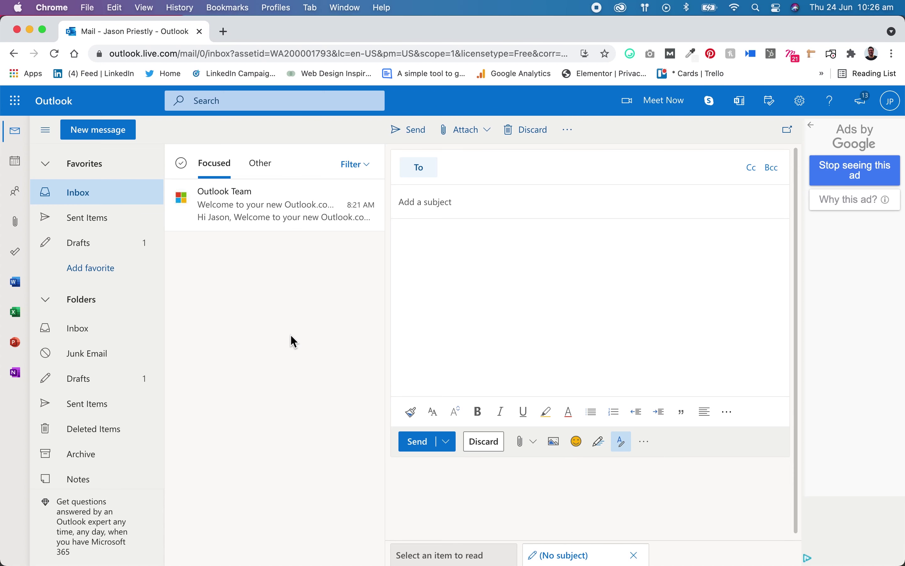
# - Address the message to the suggested contact, connect Send & Sign, and begin adding a file from desktop
pyautogui.click(469, 170)
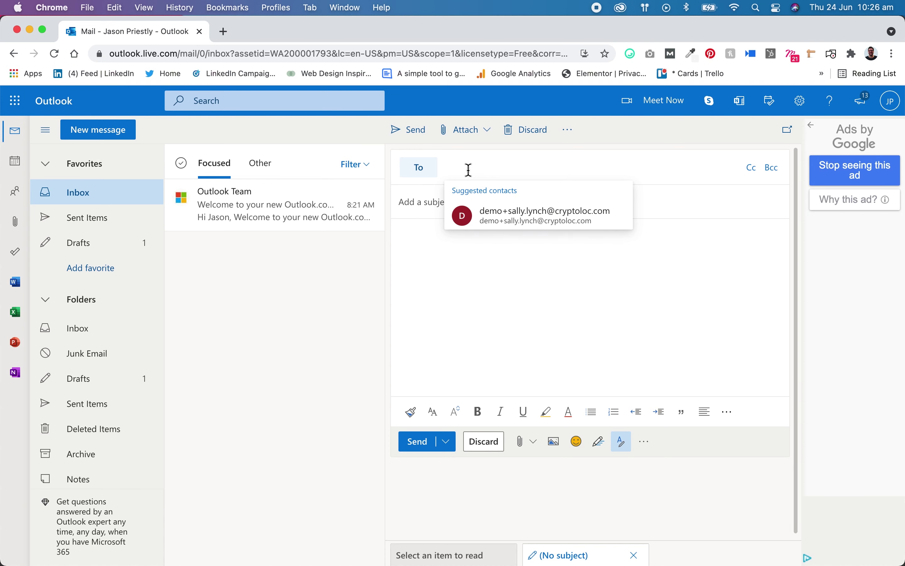
pyautogui.click(486, 210)
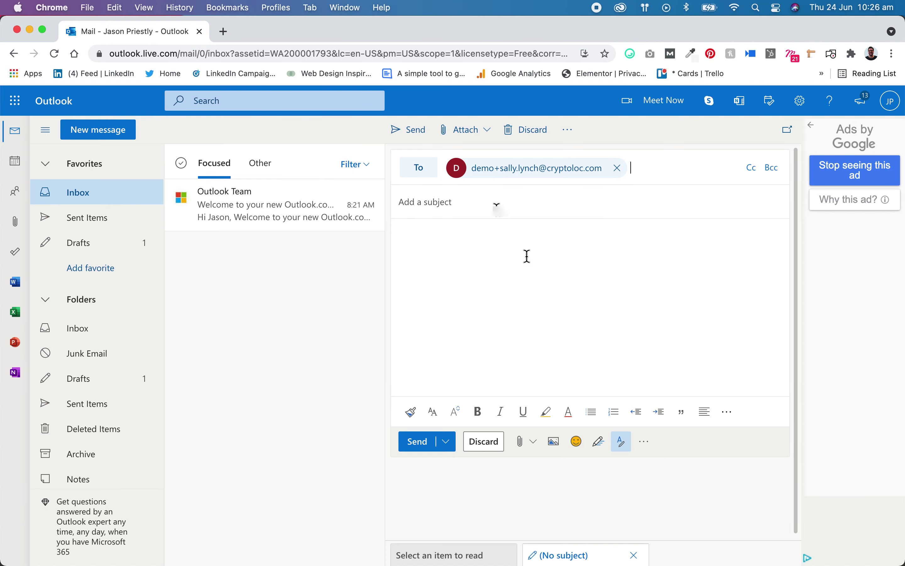
pyautogui.click(645, 442)
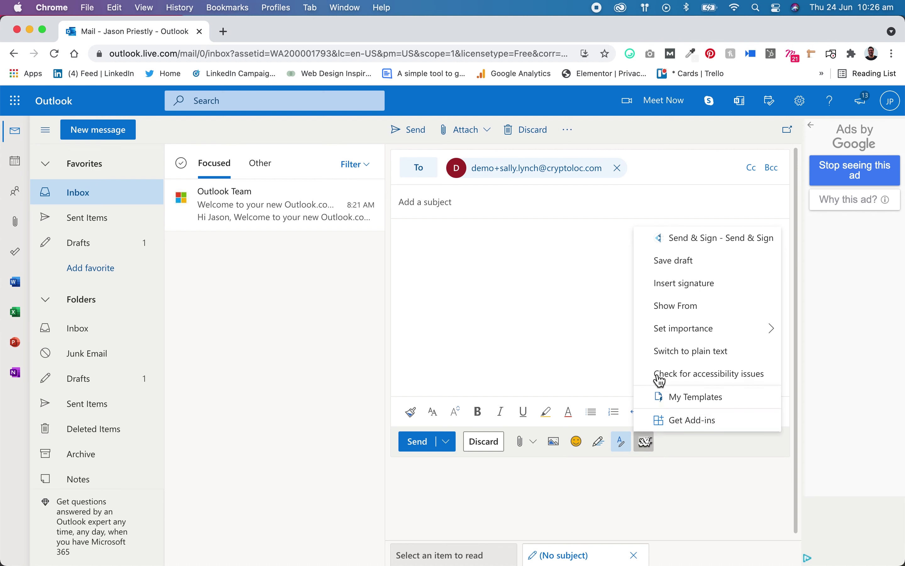
pyautogui.click(689, 241)
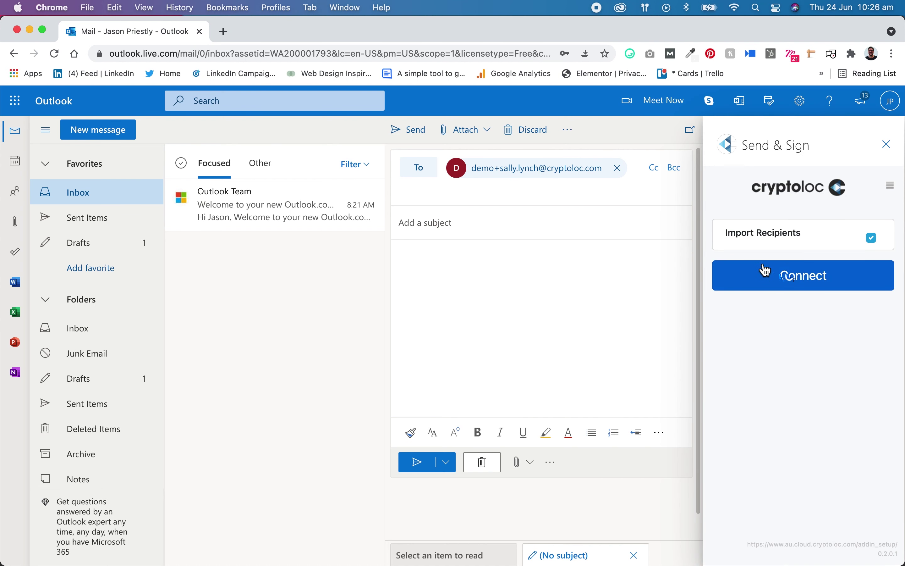
pyautogui.click(792, 280)
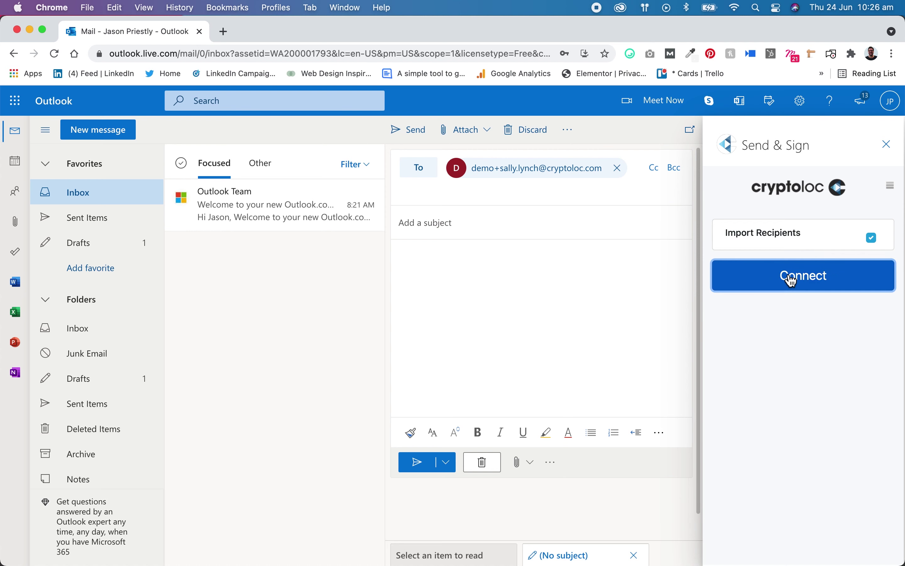
pyautogui.click(862, 228)
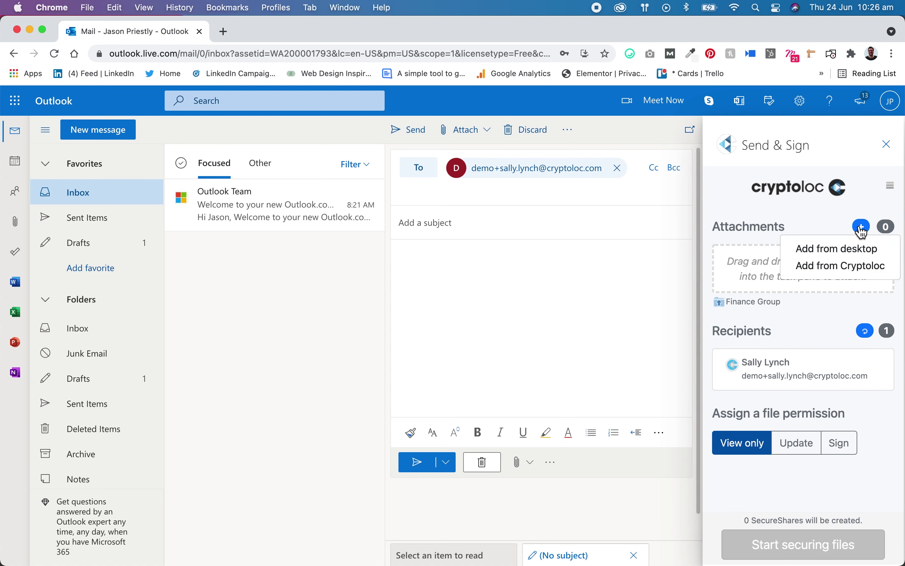
pyautogui.click(849, 248)
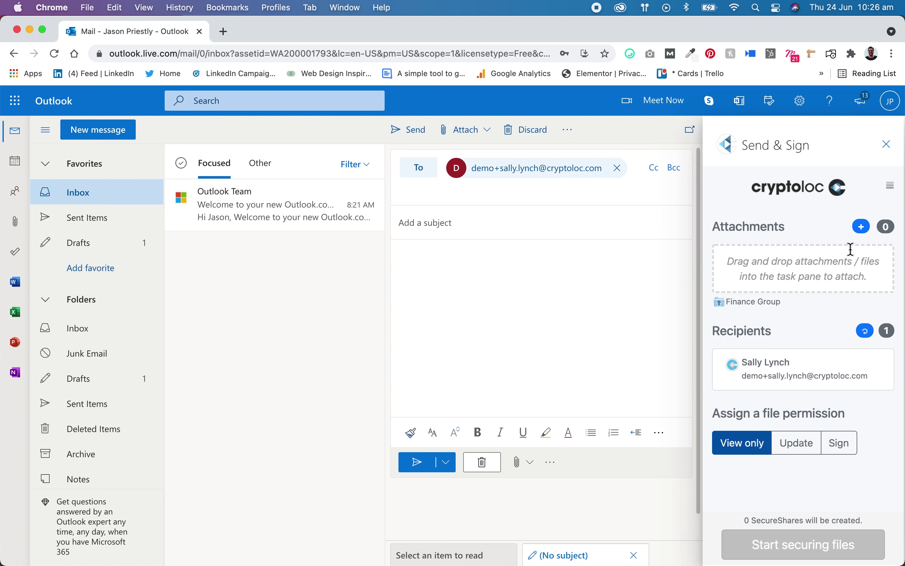
# - Attach 1._AR_Jan.pdf from the computer, resolving the duplicate-file warning
pyautogui.click(359, 214)
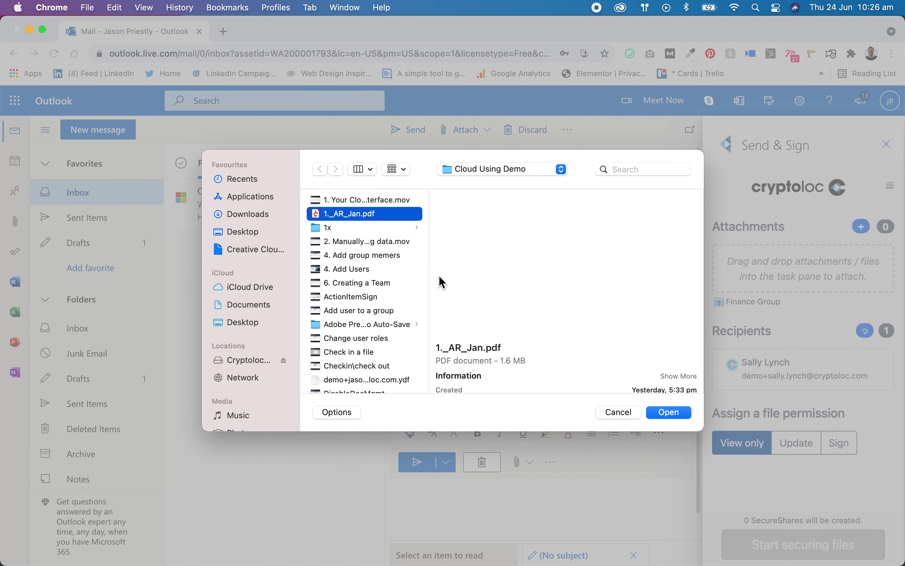
pyautogui.click(669, 413)
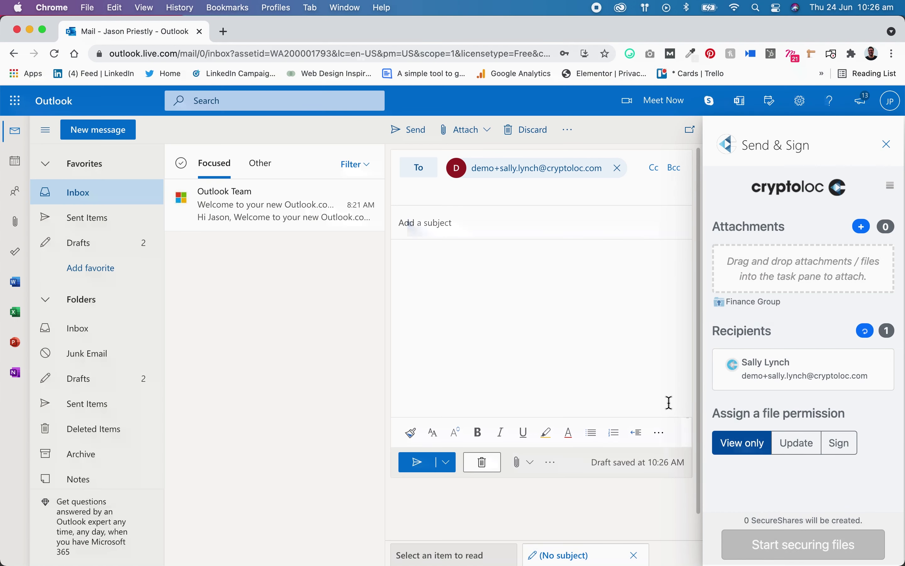
pyautogui.click(758, 393)
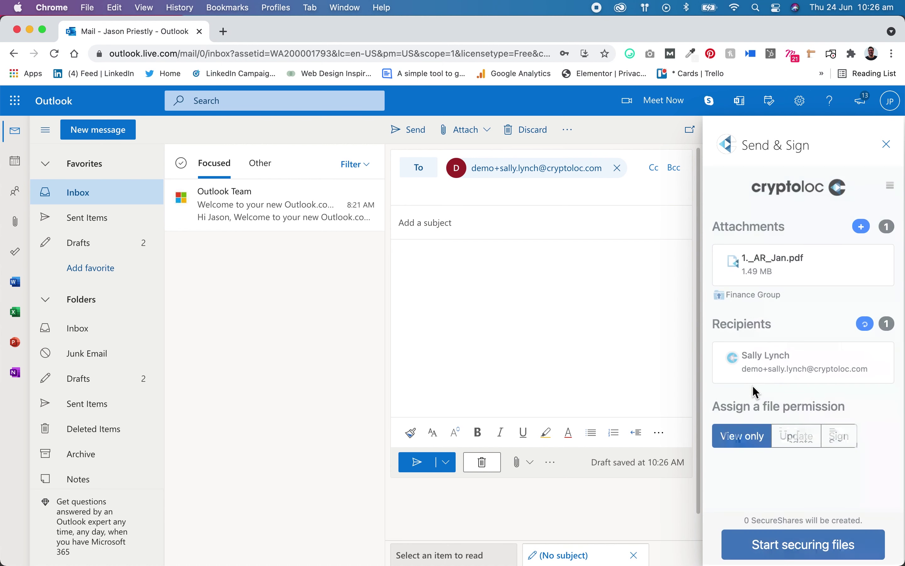
# - Give the recipient Sign permission, secure the file, insert its link into the email, and send
pyautogui.click(837, 438)
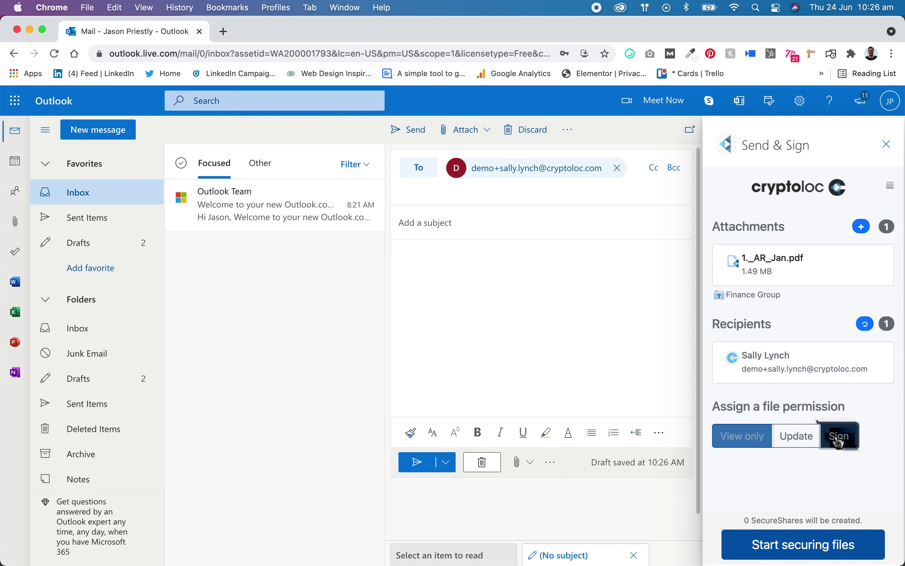
pyautogui.click(819, 548)
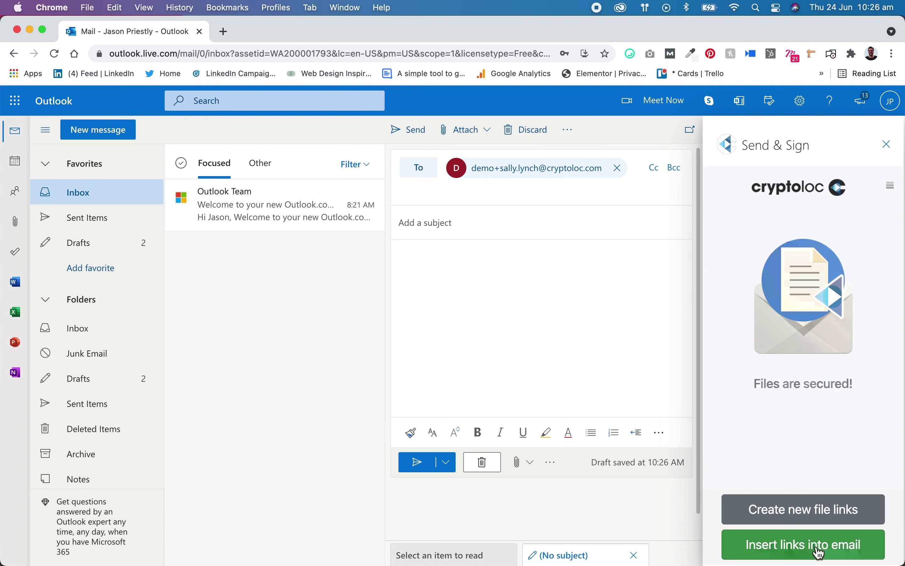
pyautogui.click(819, 550)
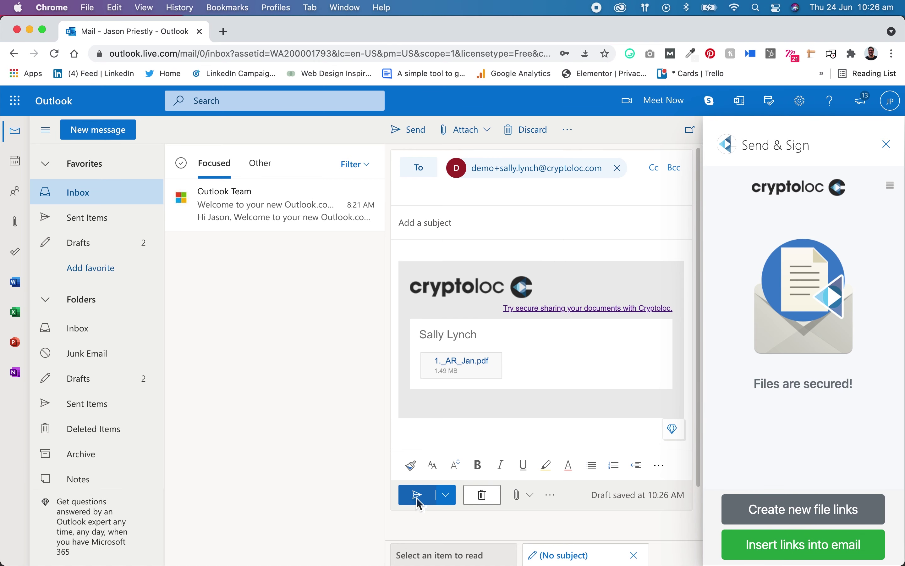
pyautogui.click(417, 495)
# - Send the email without a subject, then name a new Workflow Builder workflow 'Run Payroll'
pyautogui.click(461, 360)
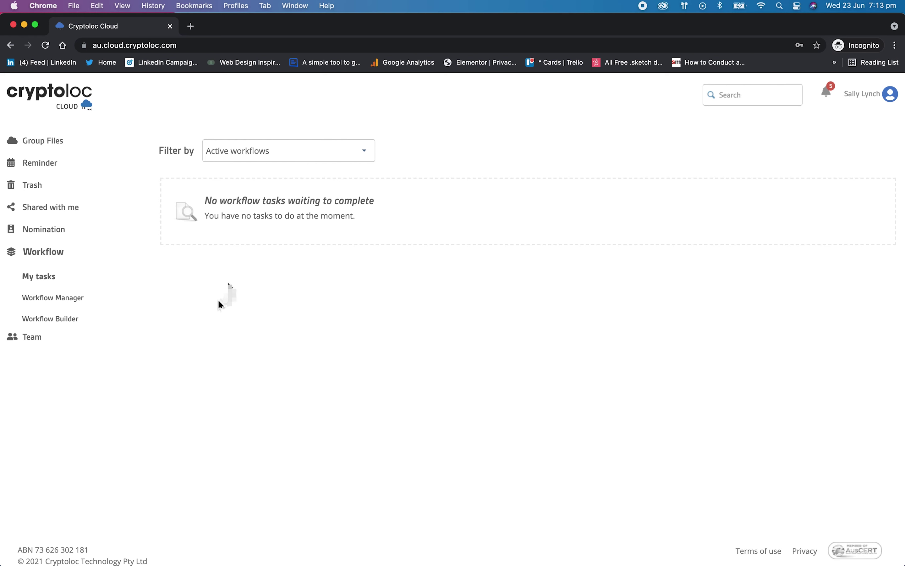
pyautogui.click(72, 321)
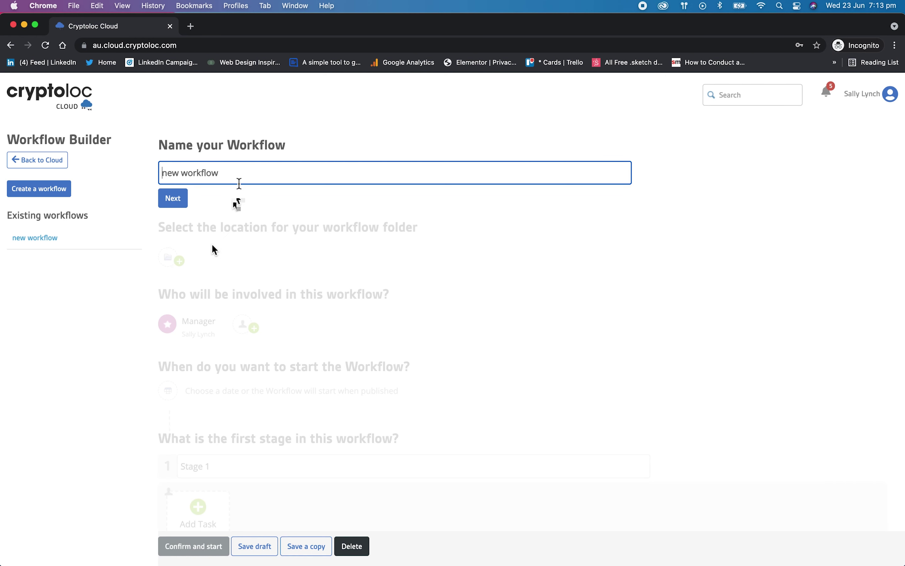
pyautogui.tripleClick(238, 175)
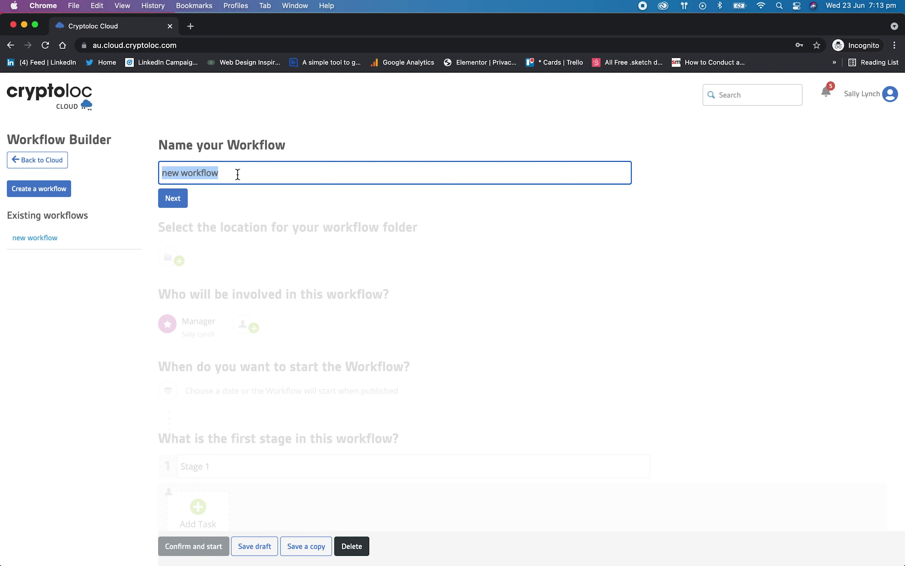
pyautogui.write('R')
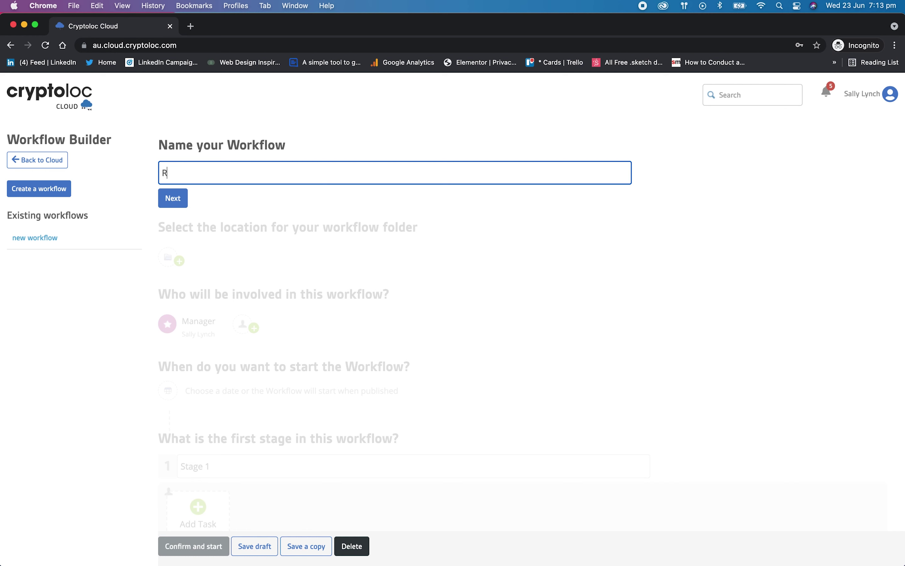
pyautogui.write('un Payroll')
pyautogui.click(182, 201)
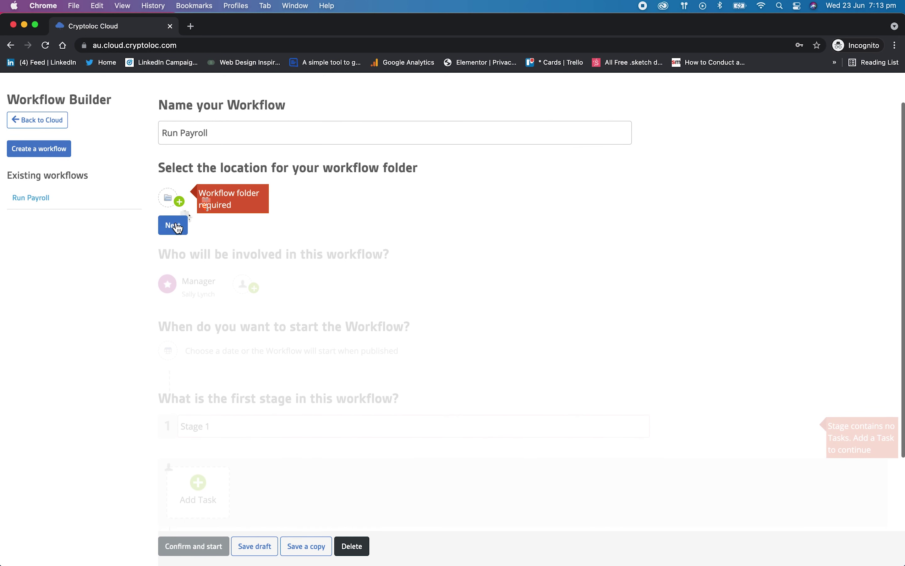
# - Set the workflow location to Finance Group > Accounts receivable
pyautogui.click(174, 202)
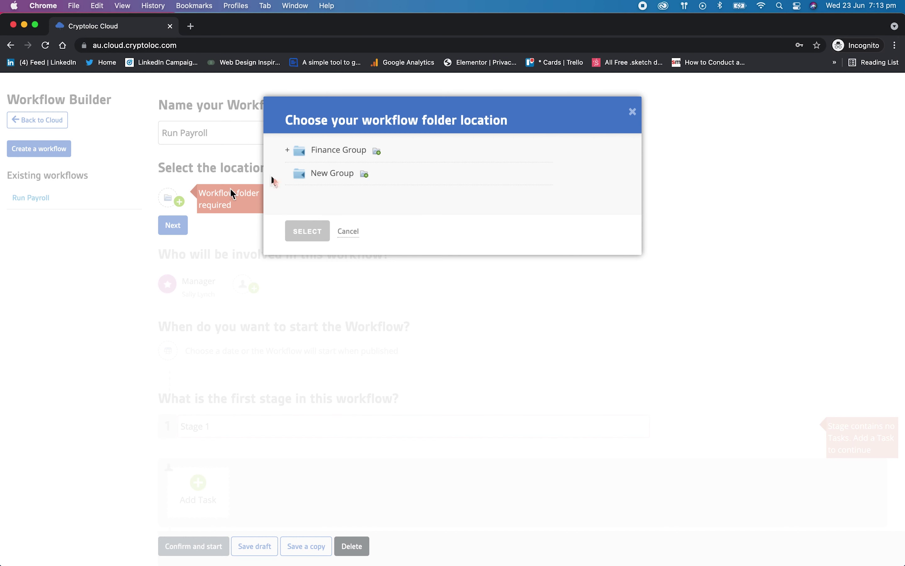
pyautogui.click(343, 156)
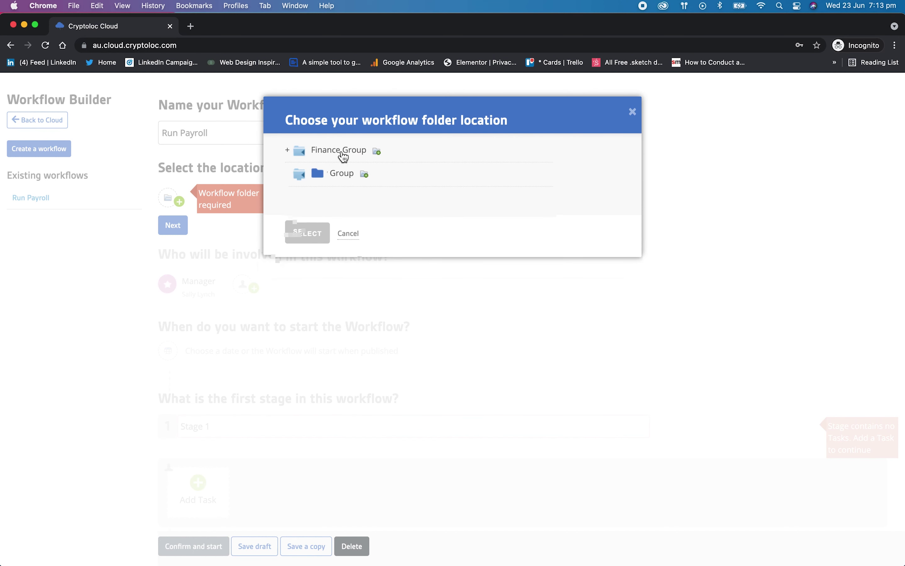
pyautogui.click(348, 174)
pyautogui.click(304, 255)
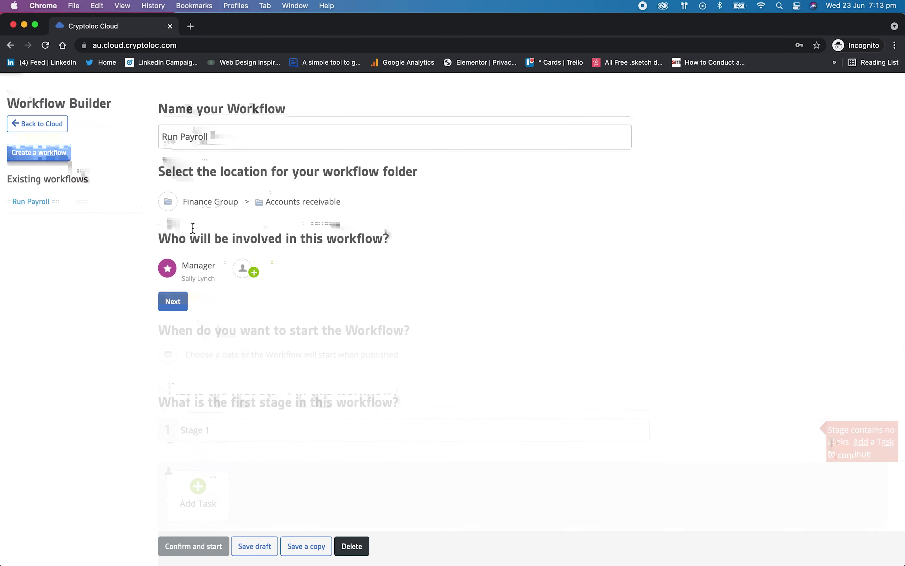
# - Add a second participant found by searching 'demo' and save it
pyautogui.click(254, 247)
pyautogui.write('demo')
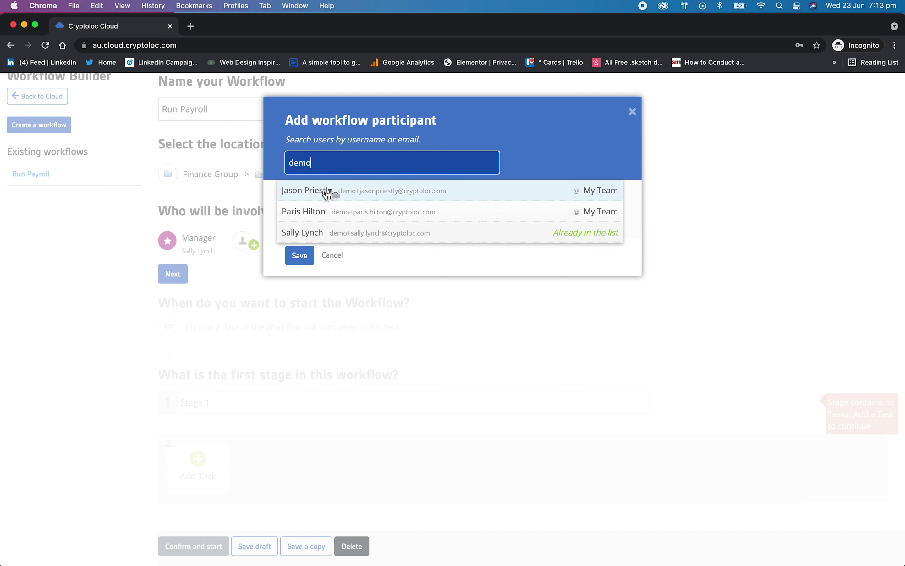
pyautogui.click(322, 190)
pyautogui.click(310, 273)
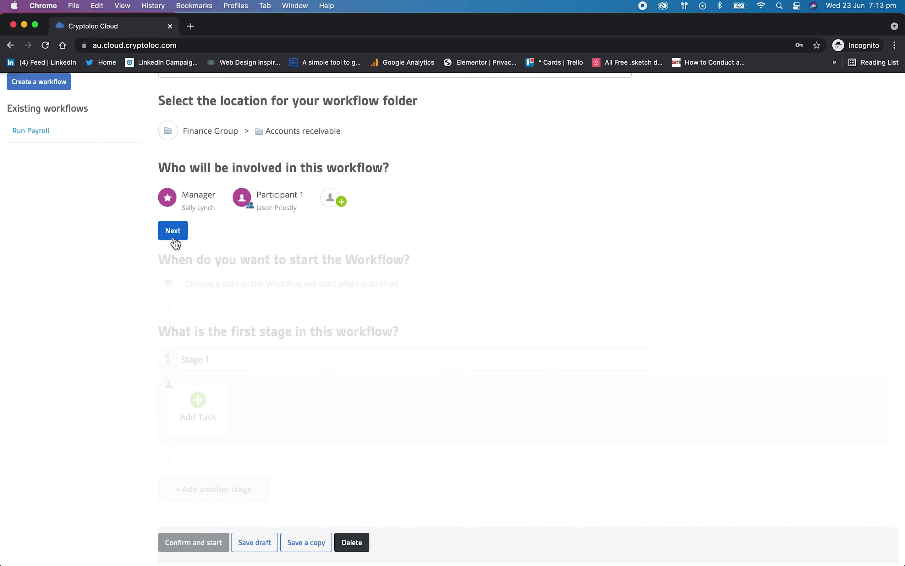
# - Schedule the workflow start date for 24 June 2021
pyautogui.click(174, 237)
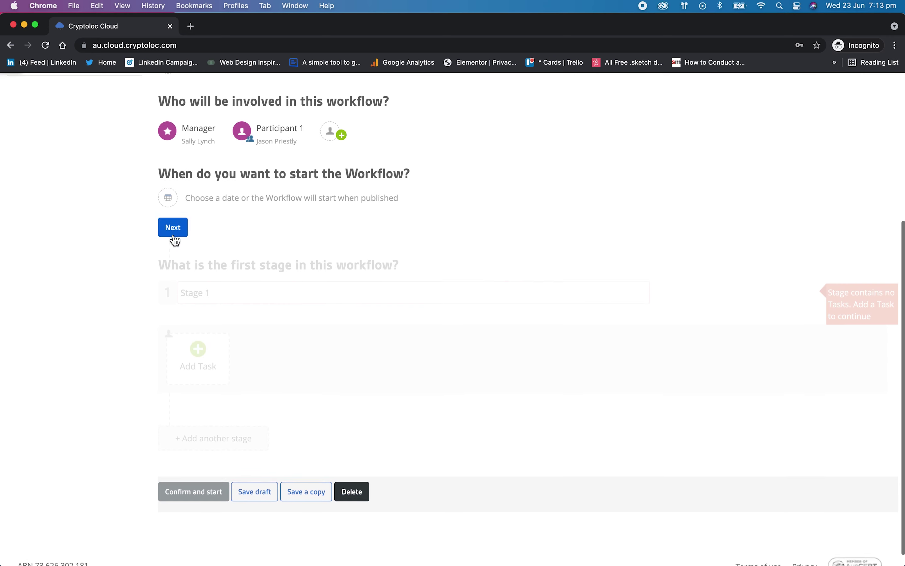
pyautogui.click(174, 195)
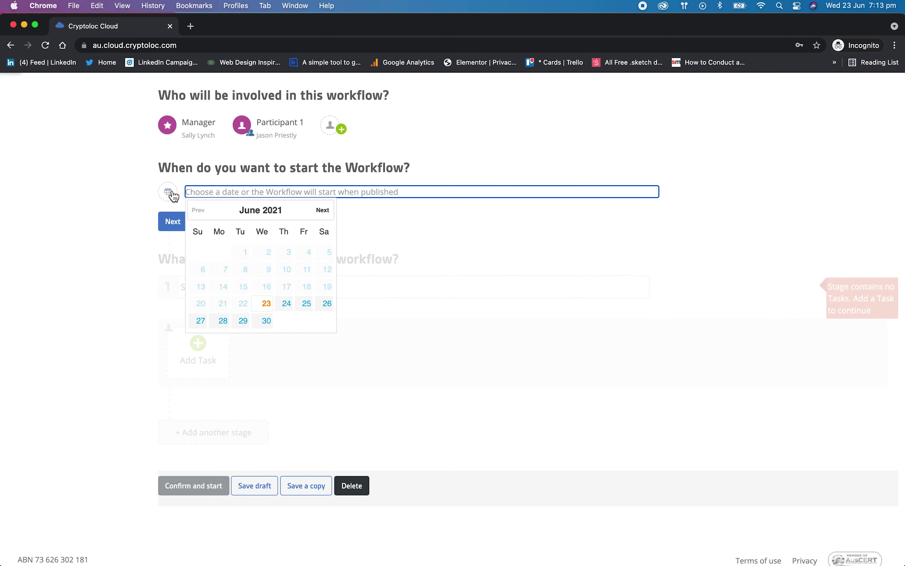
pyautogui.click(284, 303)
pyautogui.click(178, 226)
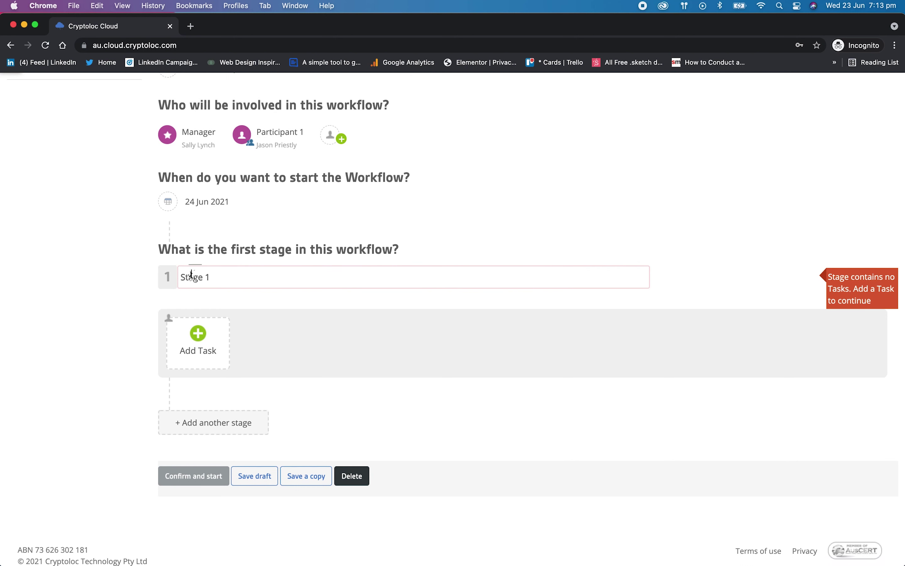
# - Rename Stage 1 to 'Complete Monthly Payroll' and add an Email task addressed to Participant 1
pyautogui.click(206, 279)
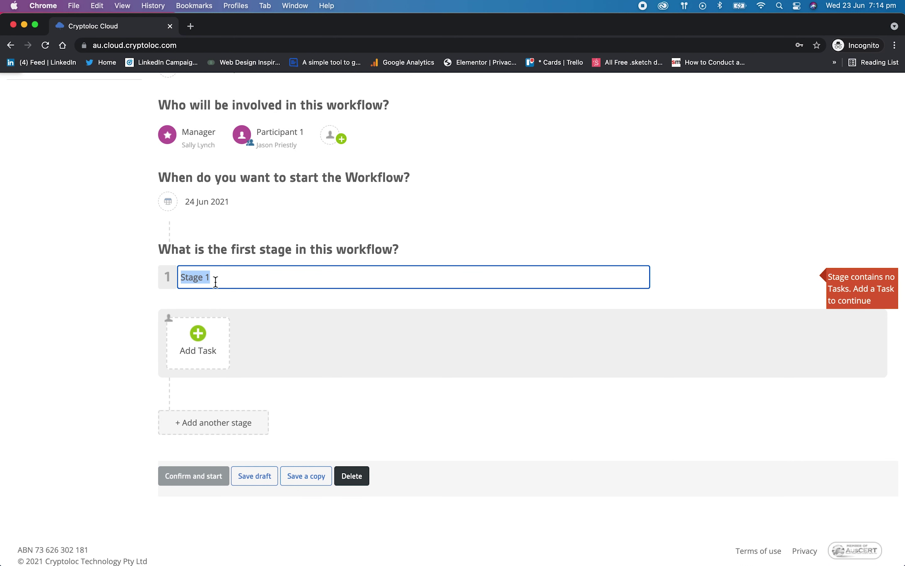
pyautogui.write('Complete Month')
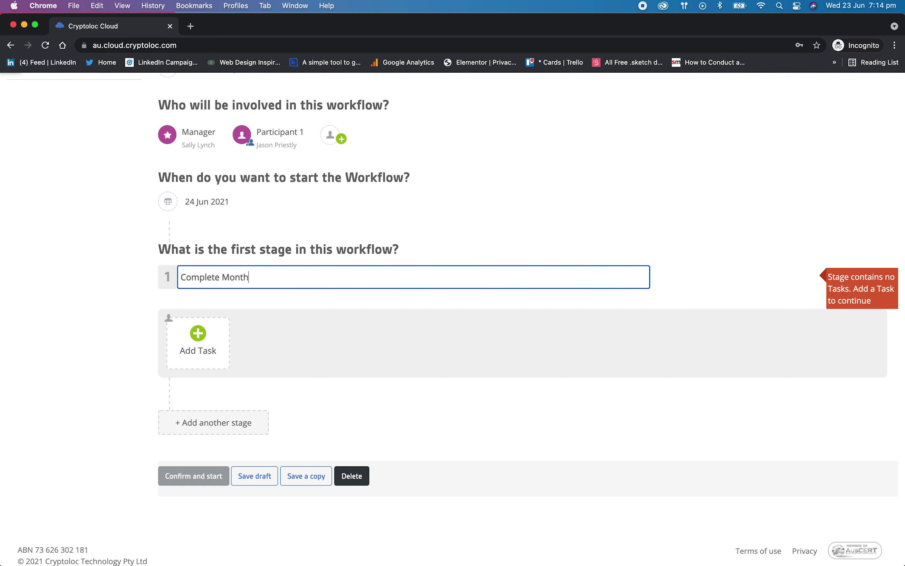
pyautogui.write('ly Payroll')
pyautogui.click(201, 348)
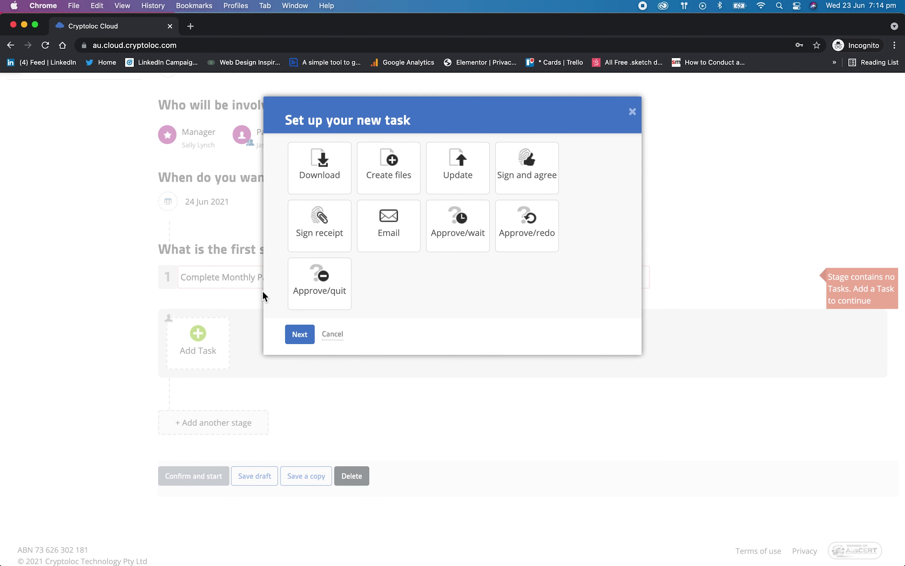
pyautogui.click(365, 250)
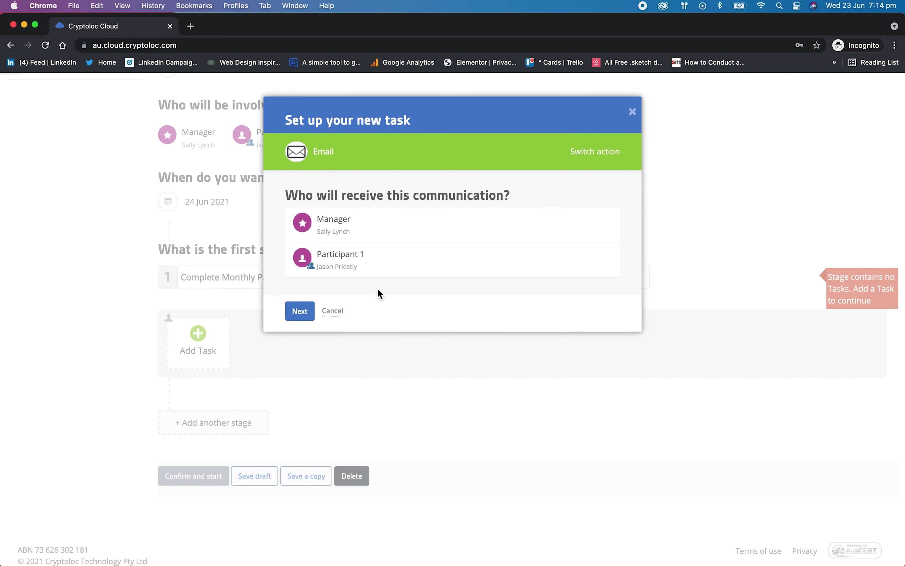
pyautogui.click(326, 267)
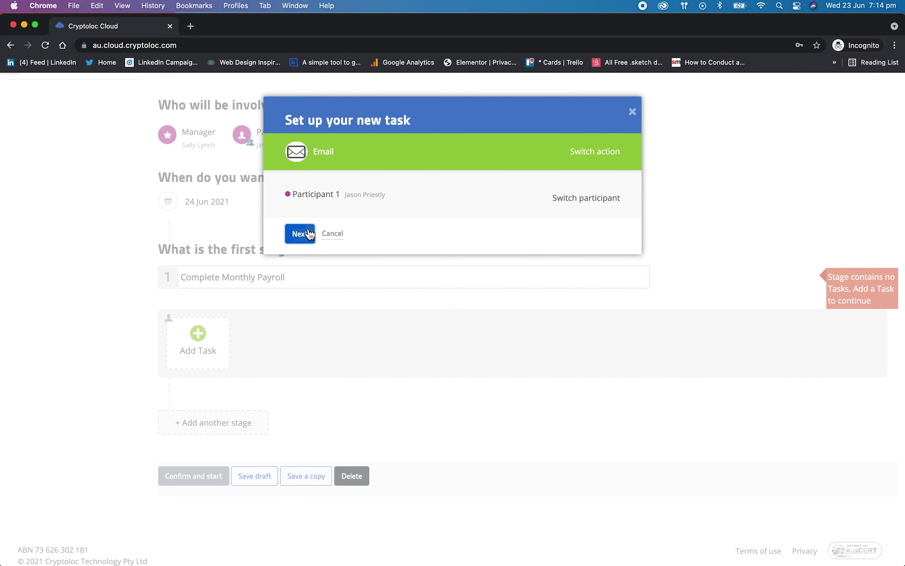
# - Give the Email task action label 'Payroll' and message 'Pay run to do monthly', then save
pyautogui.click(300, 234)
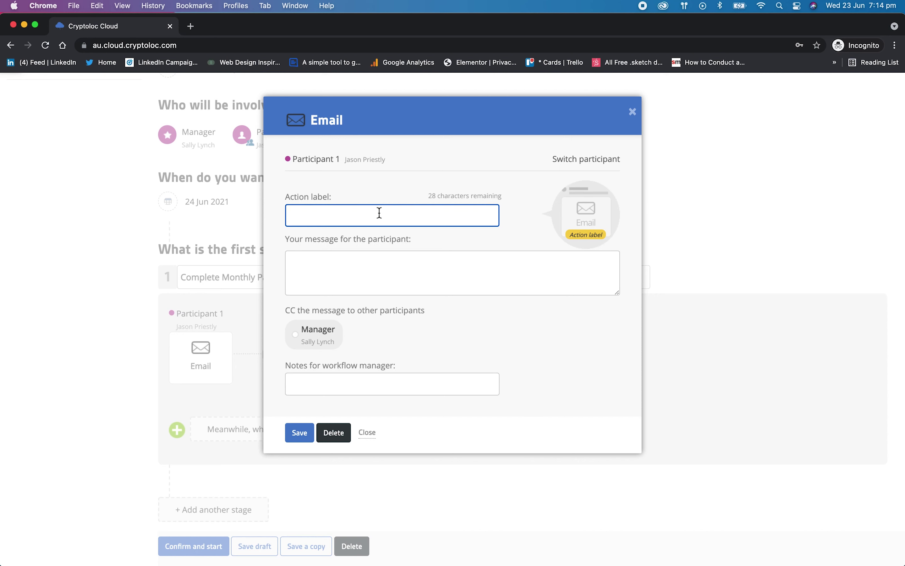
pyautogui.write('Pay o')
pyautogui.write('r')
pyautogui.click(398, 269)
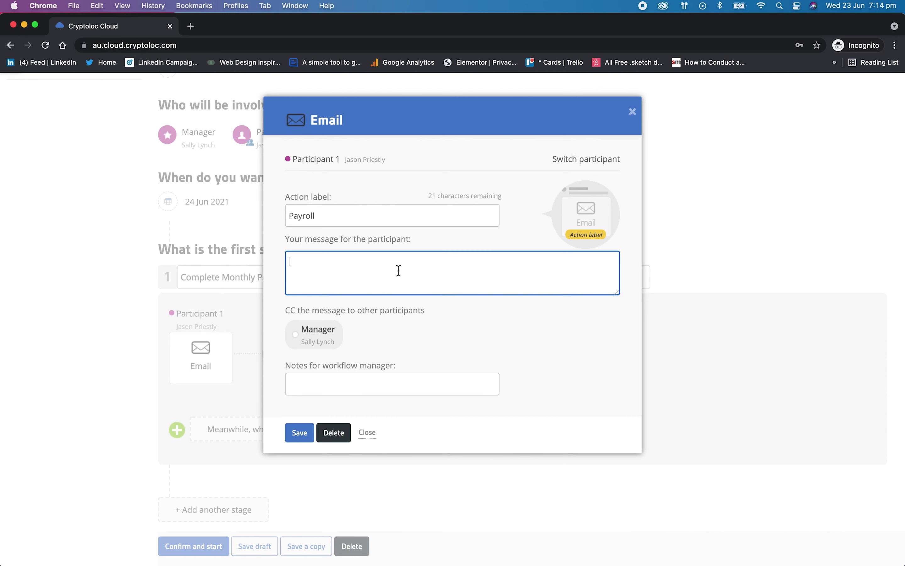
pyautogui.click(398, 271)
pyautogui.write('Pay run to')
pyautogui.write(' do mont')
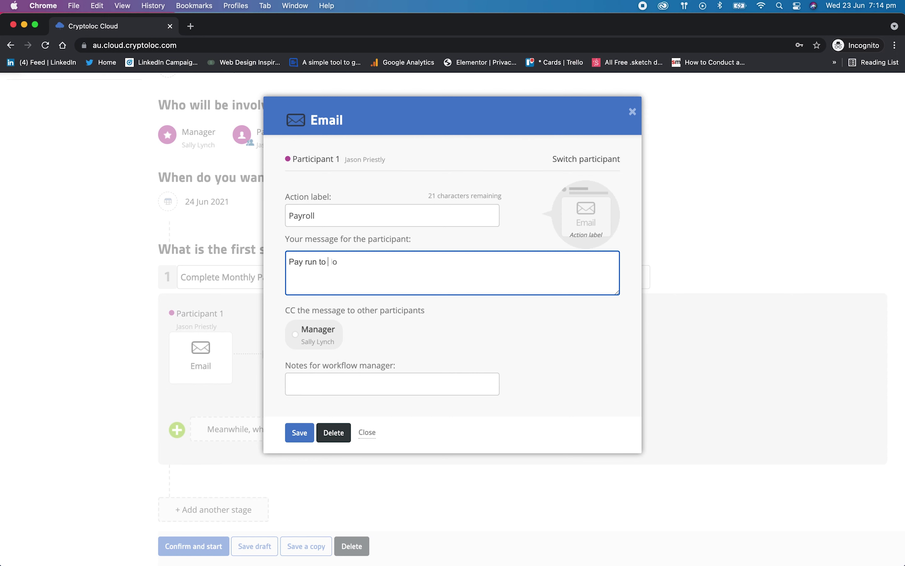
pyautogui.write('hly')
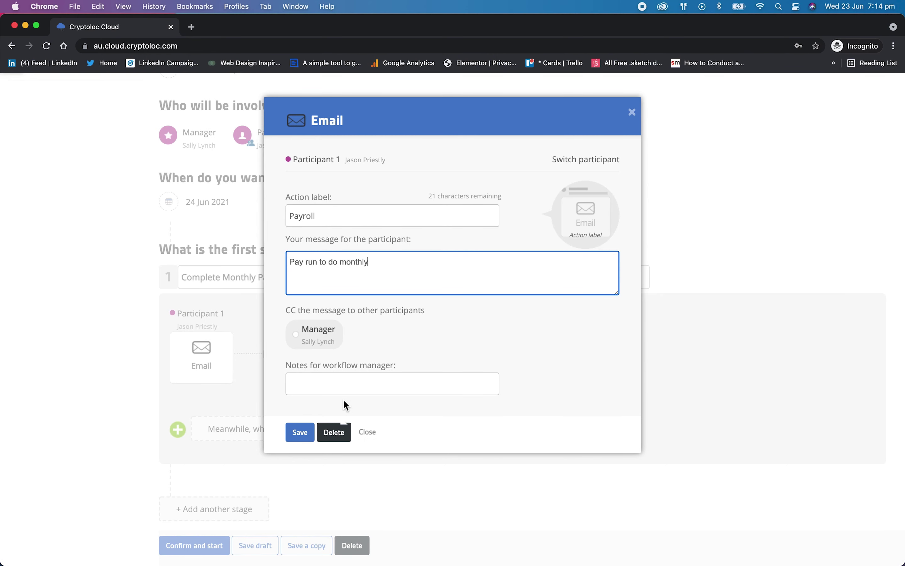
pyautogui.click(300, 432)
pyautogui.scroll(-3, 380, 370)
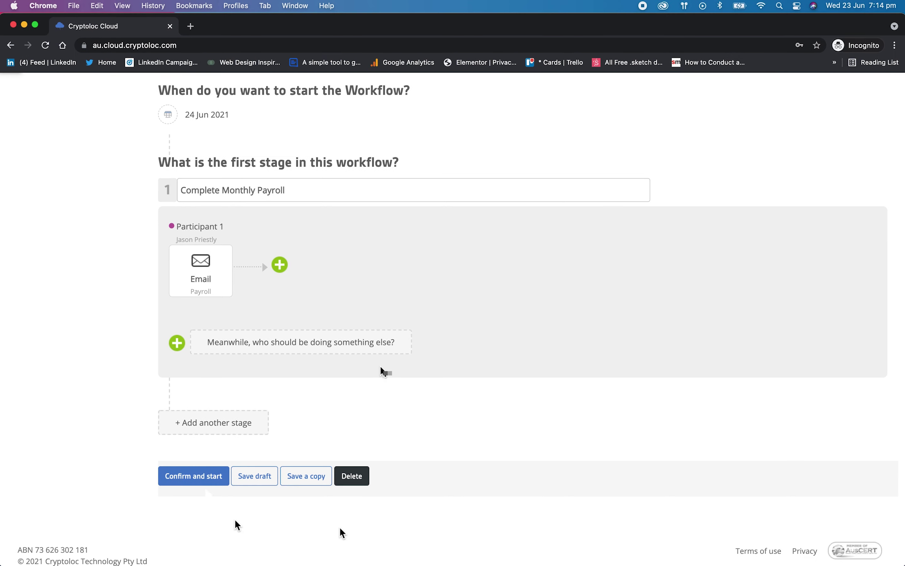
# - Confirm and start the Run Payroll workflow so it begins on 24 Jun 2021
pyautogui.click(206, 478)
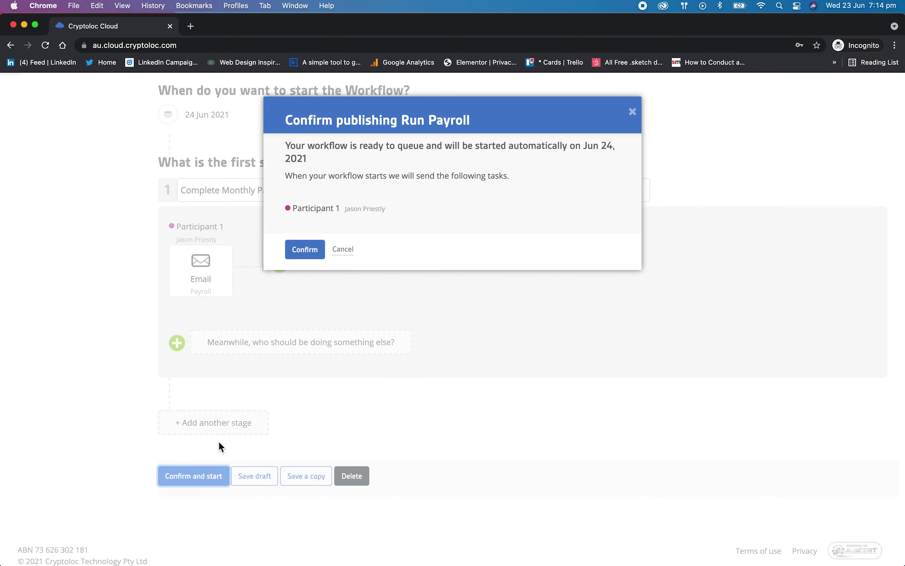
pyautogui.click(315, 255)
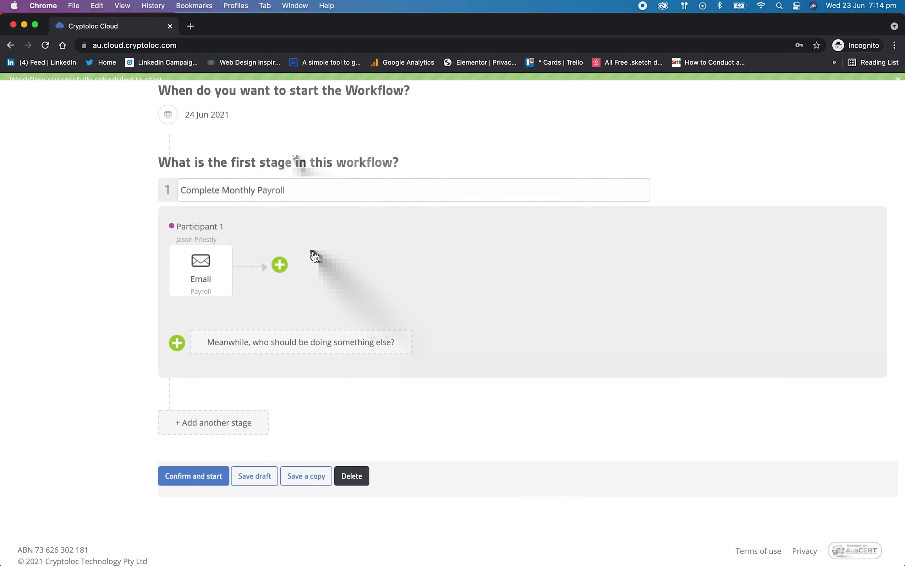
pyautogui.scroll(5, 509, 319)
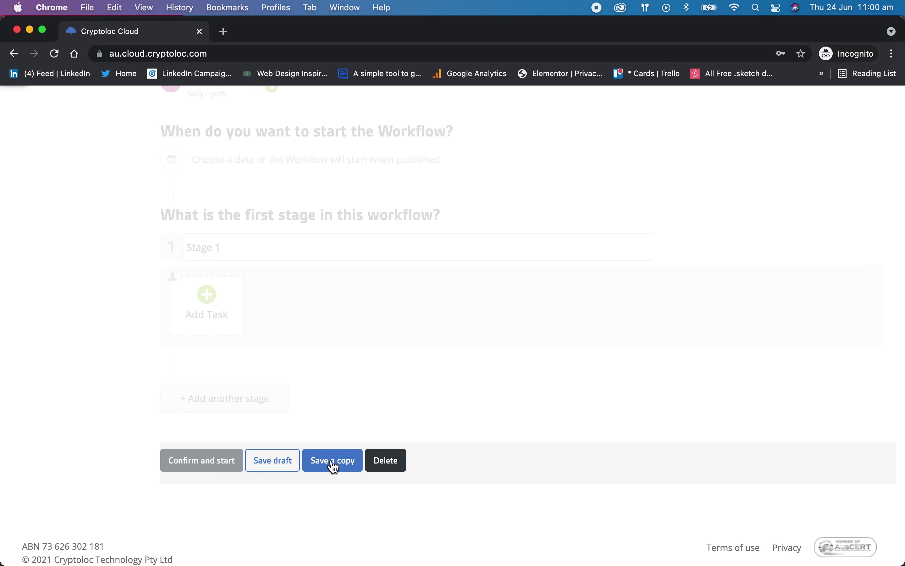
pyautogui.scroll(10, 601, 400)
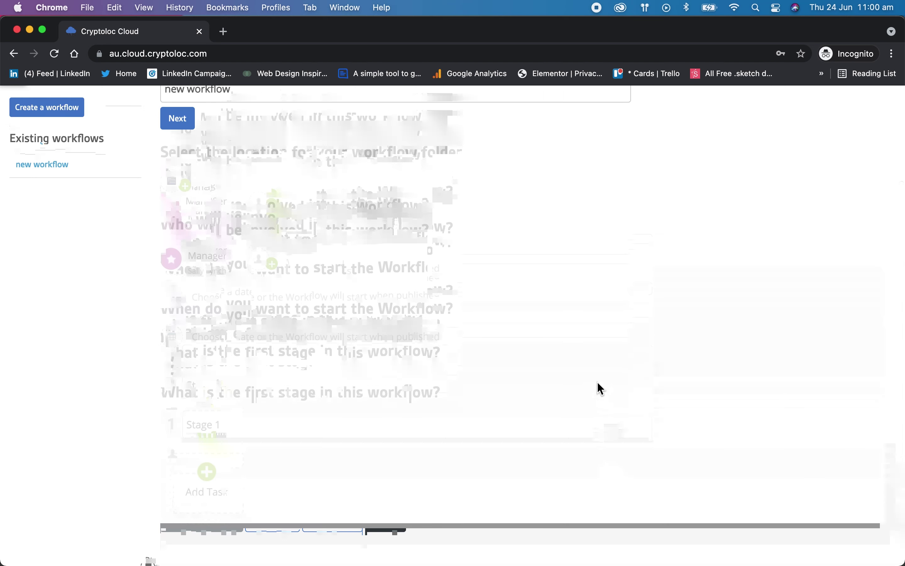